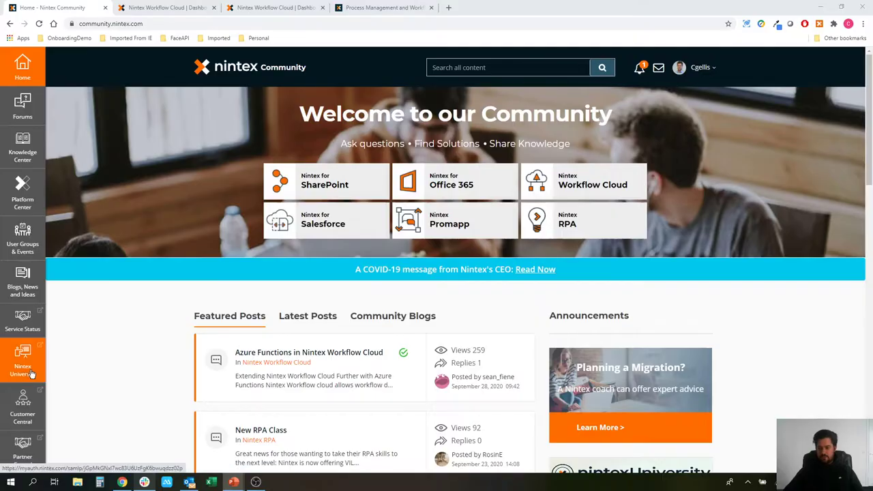
Step: From Platform Center's Release Notes, open the Nintex Workflow Cloud release notes article
mouse_move(30, 202)
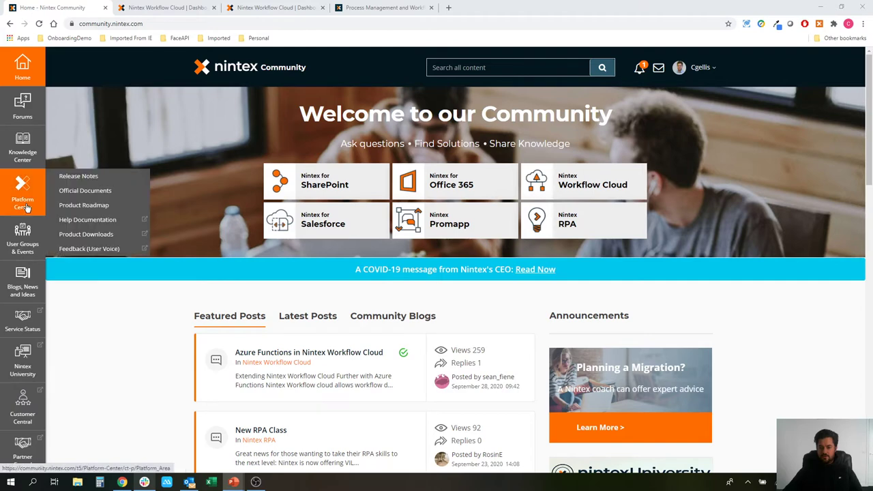
left_click(72, 176)
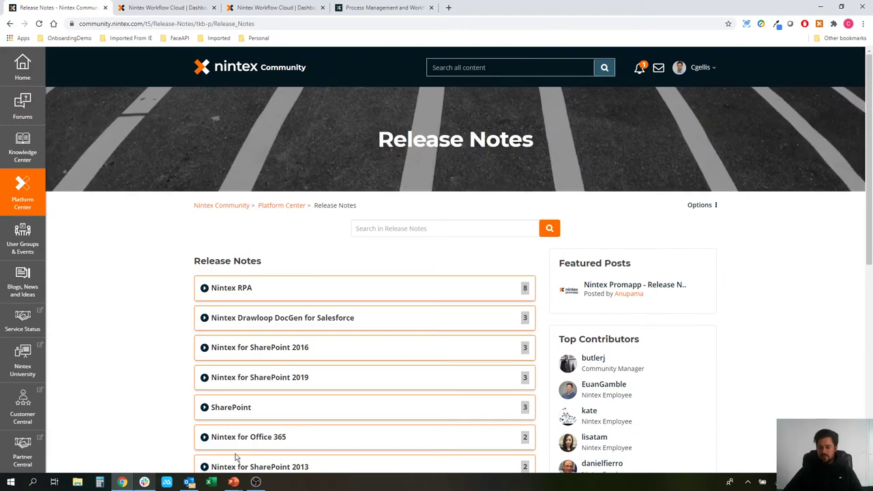
left_click(237, 458)
scroll(123, 301, "down", 3)
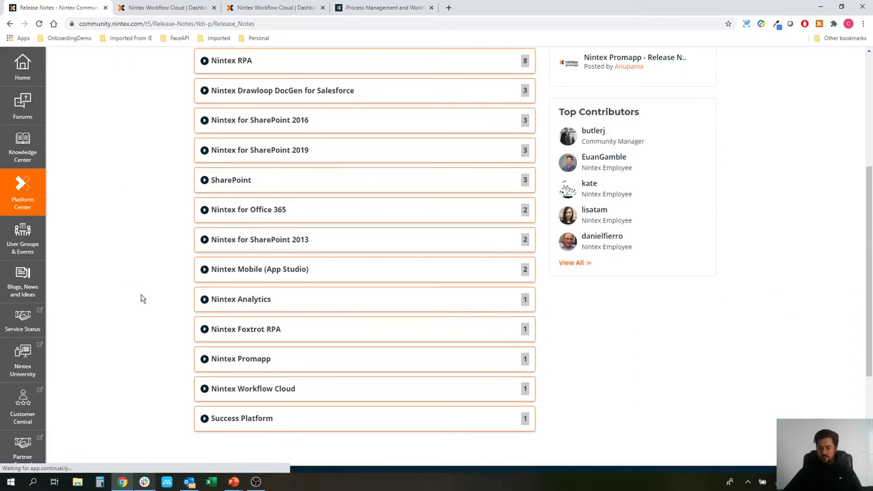
scroll(215, 305, "down", 1)
left_click(215, 305)
scroll(214, 302, "down", 3)
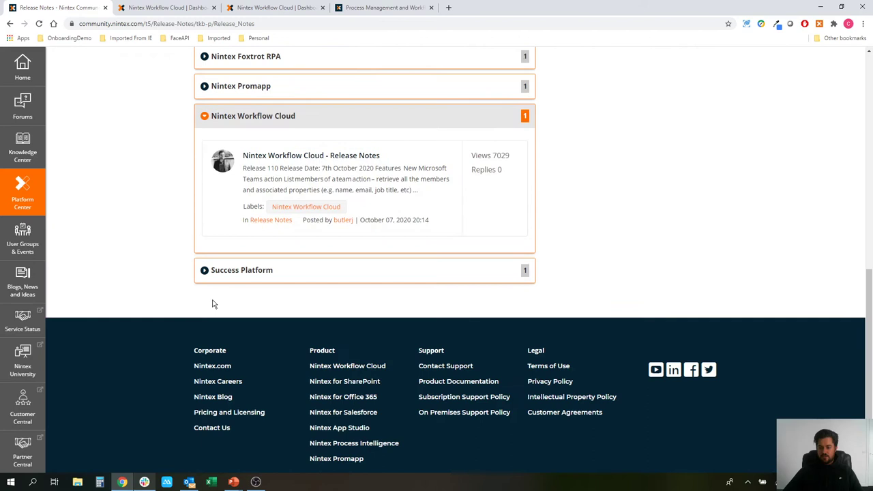
left_click(292, 163)
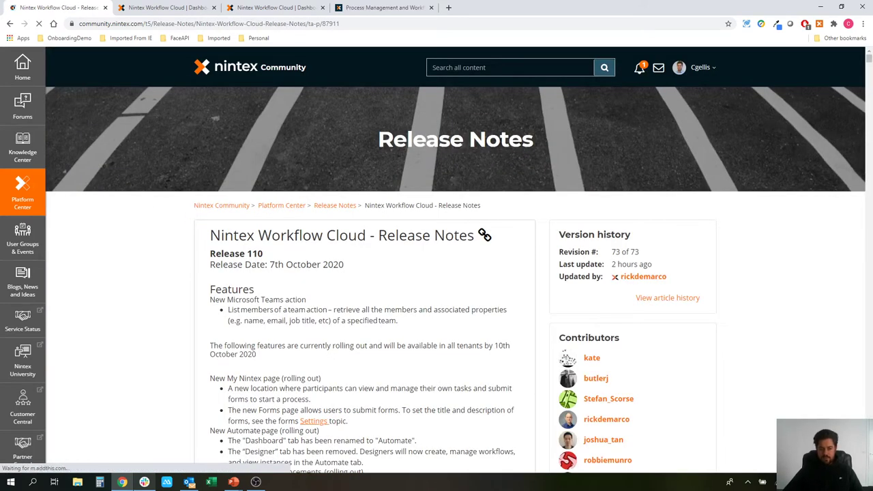
Step: Scroll through the Release 110 features and bug fixes
key("alt+Tab")
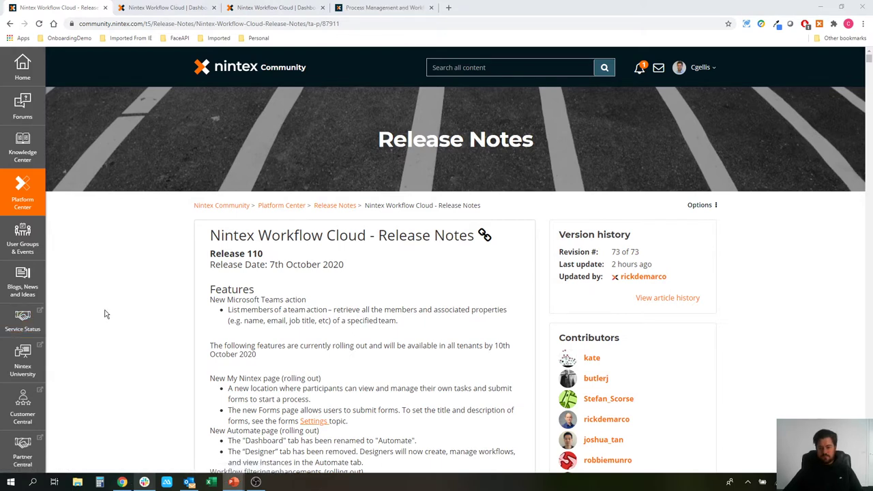
scroll(106, 314, "down", 2)
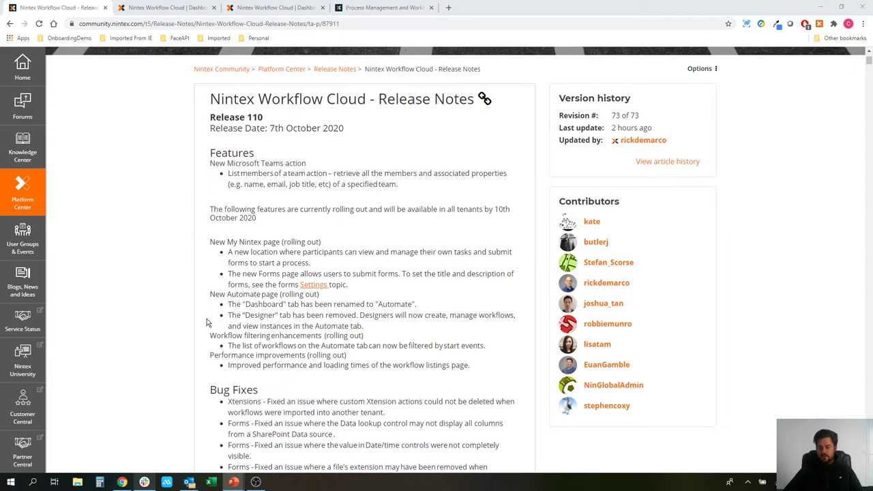
scroll(208, 322, "down", 2)
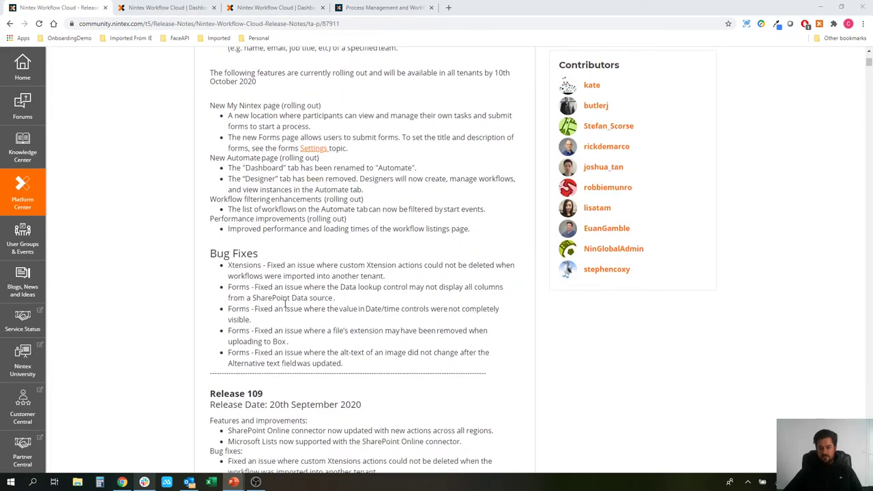
Step: Back in the workflow, set Start from to Component workflow and drag in List members of a team
left_click(105, 7)
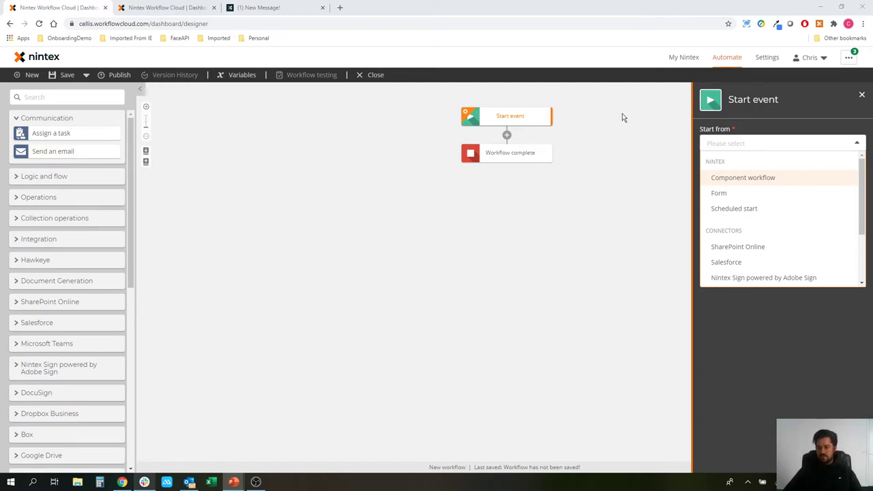
left_click(742, 177)
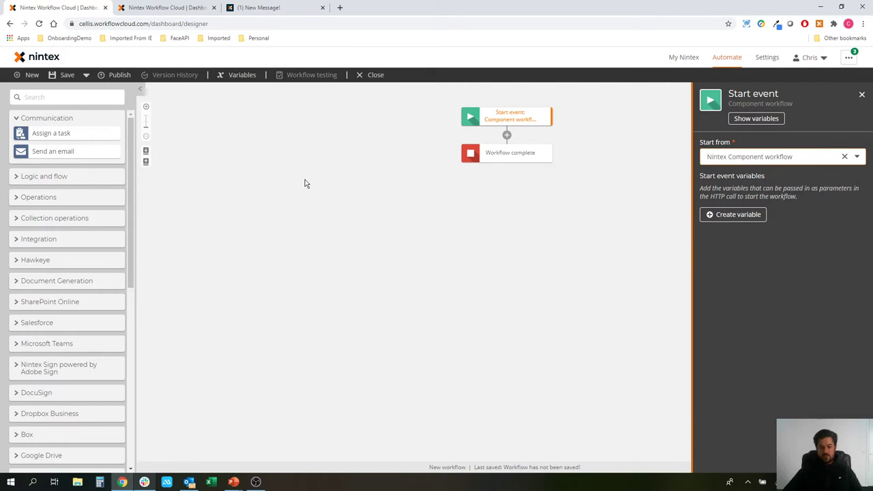
left_click(77, 103)
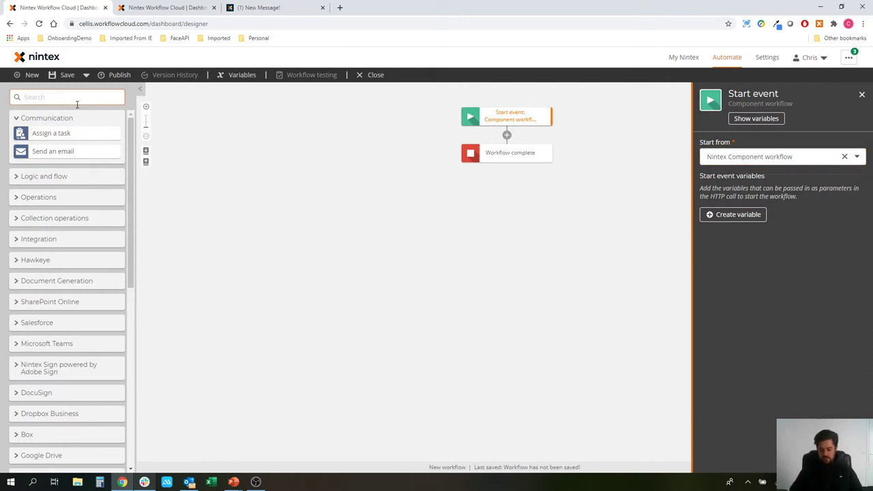
type("list")
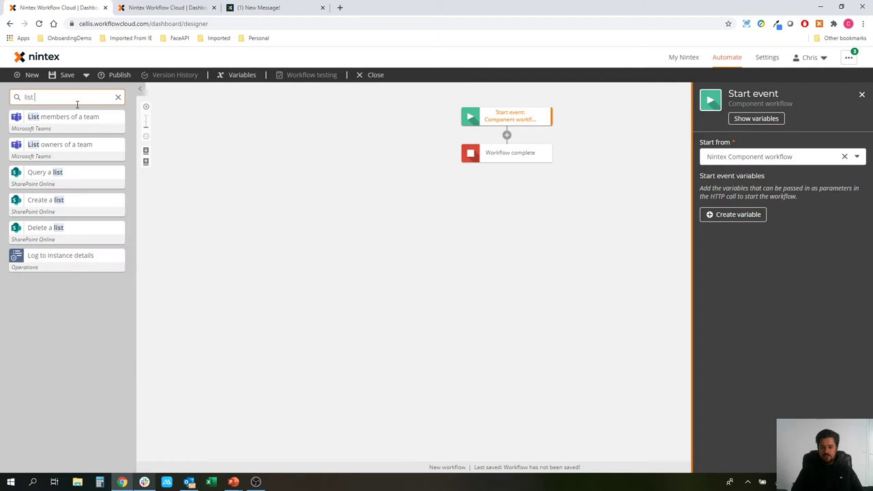
left_click_drag(62, 117, 490, 135)
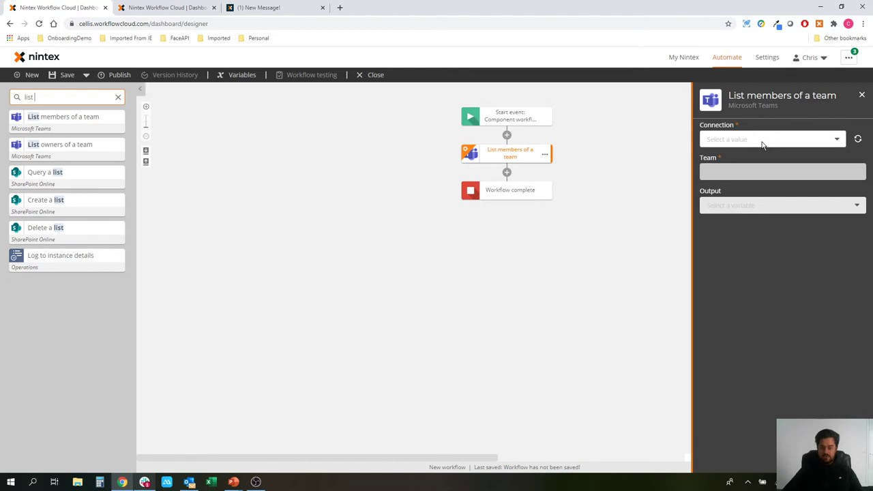
Step: Set the connection to NTXTE02 Teams Demo and the team to MJENT-Awesome Team
left_click(762, 142)
left_click(754, 189)
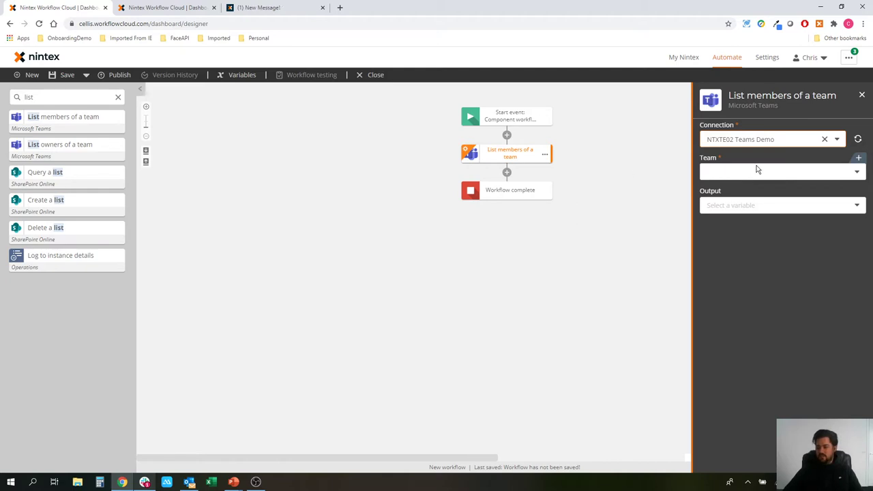
left_click(851, 157)
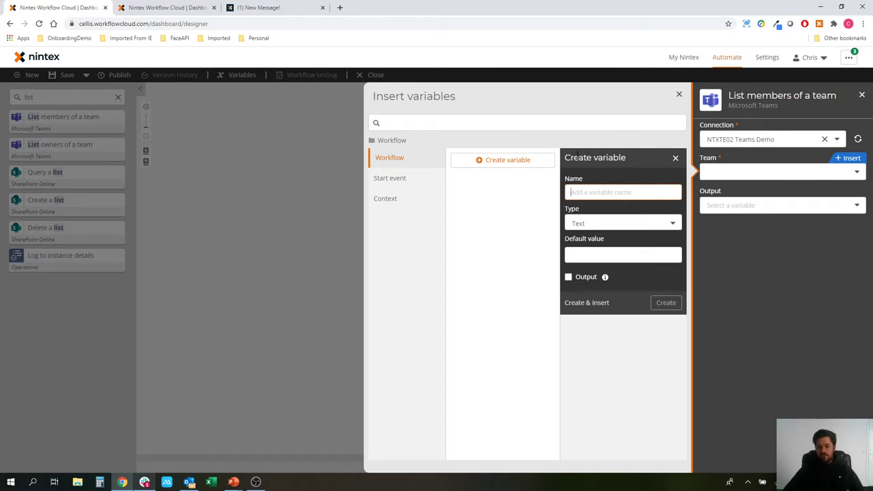
left_click(726, 175)
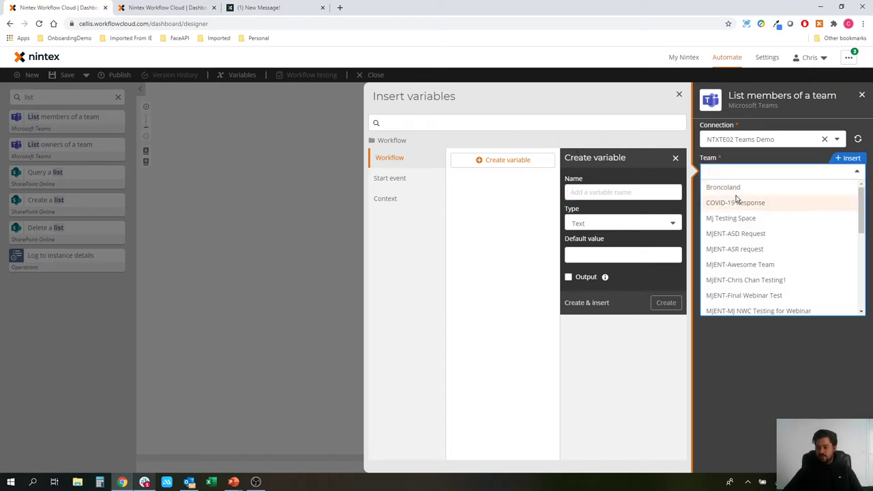
left_click(765, 266)
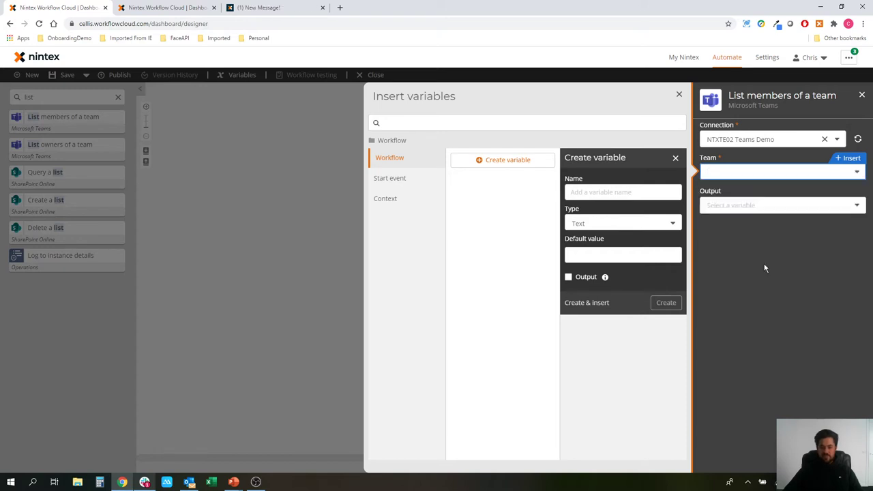
Step: Create a new Object variable TeamsObject as the action's output
left_click(762, 205)
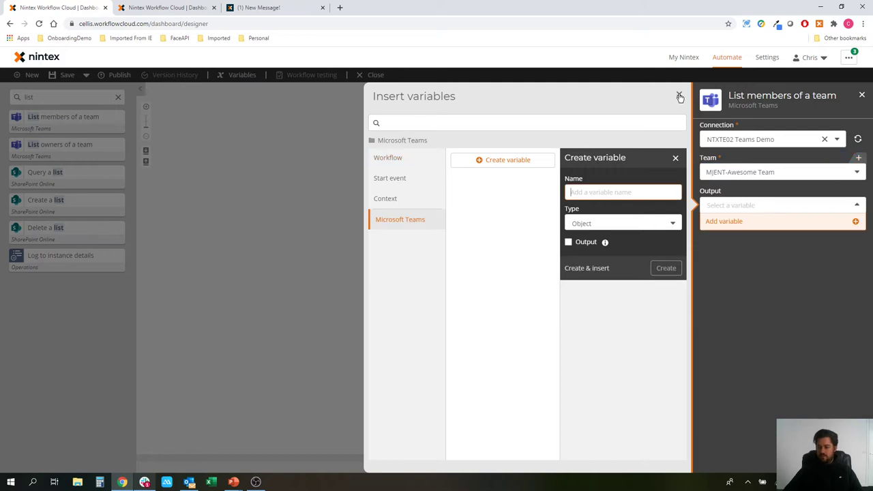
left_click(678, 93)
left_click(737, 220)
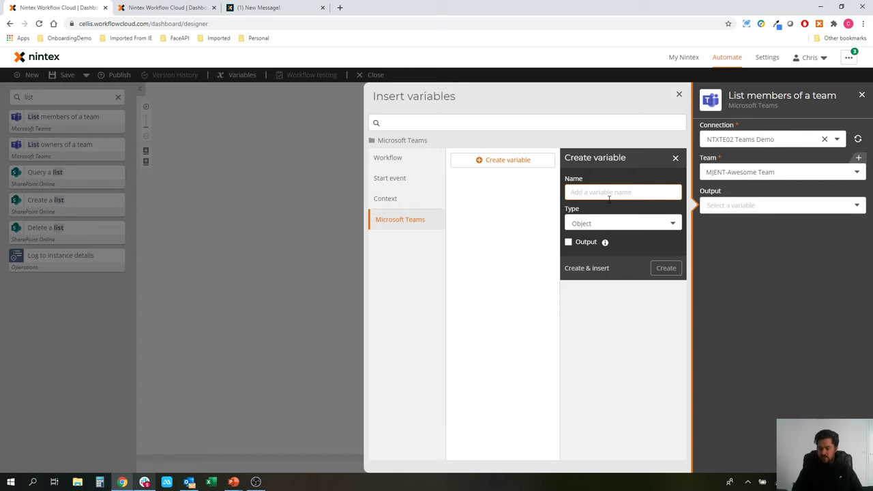
type("T")
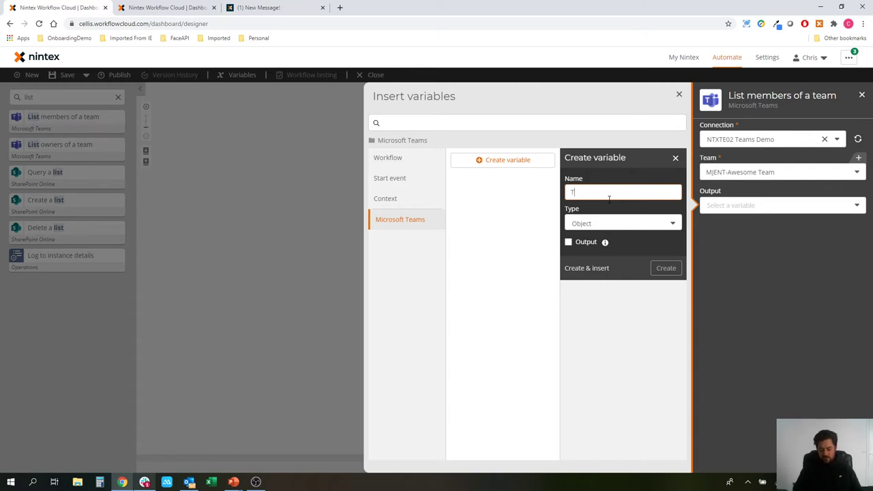
type("eamsObject")
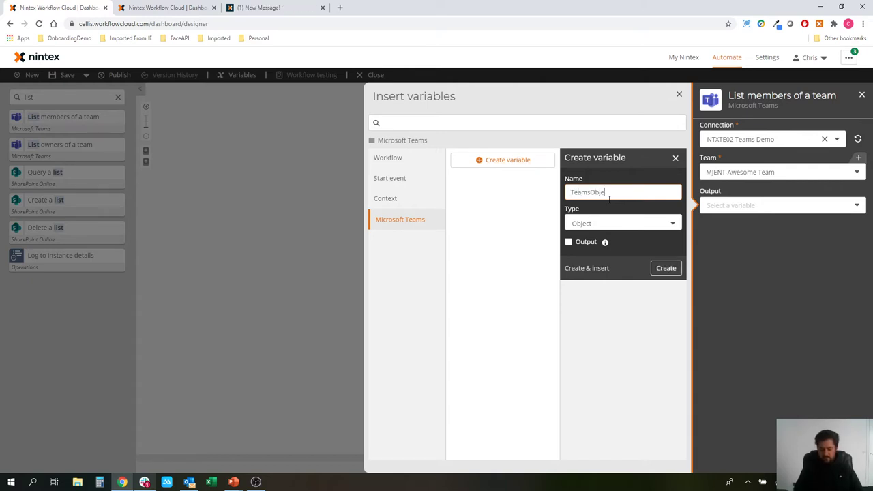
left_click(585, 268)
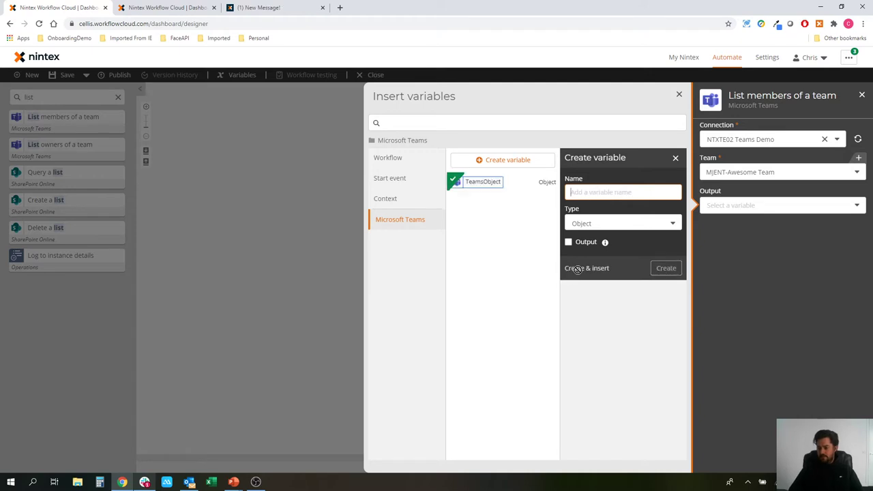
left_click(273, 244)
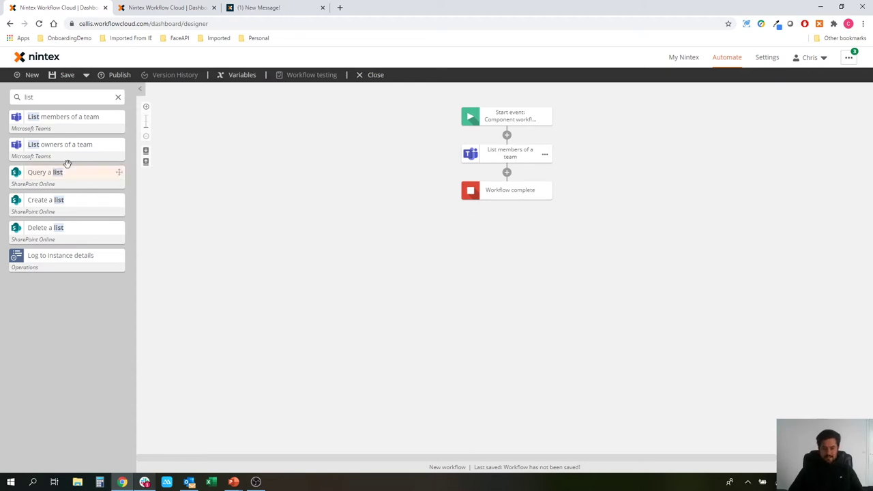
Step: Add a Count items in collection step targeting TeamsObject > Members after the member listing
left_click(118, 97)
left_click(77, 97)
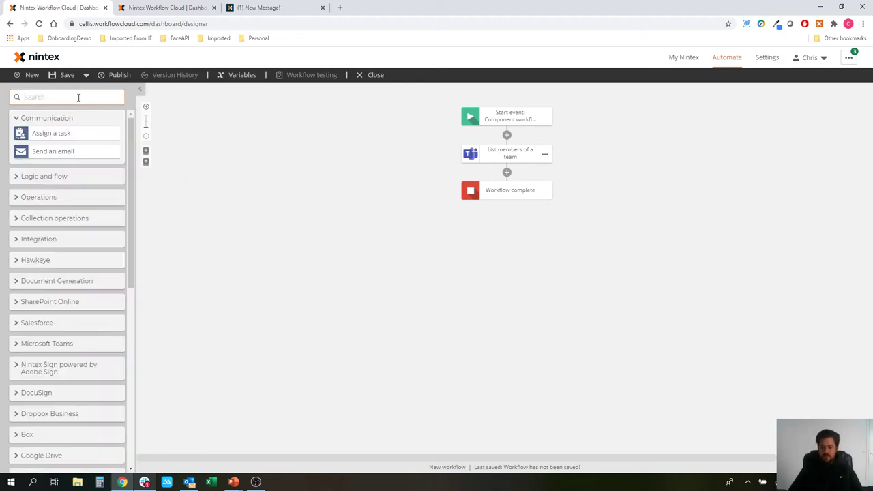
type("count")
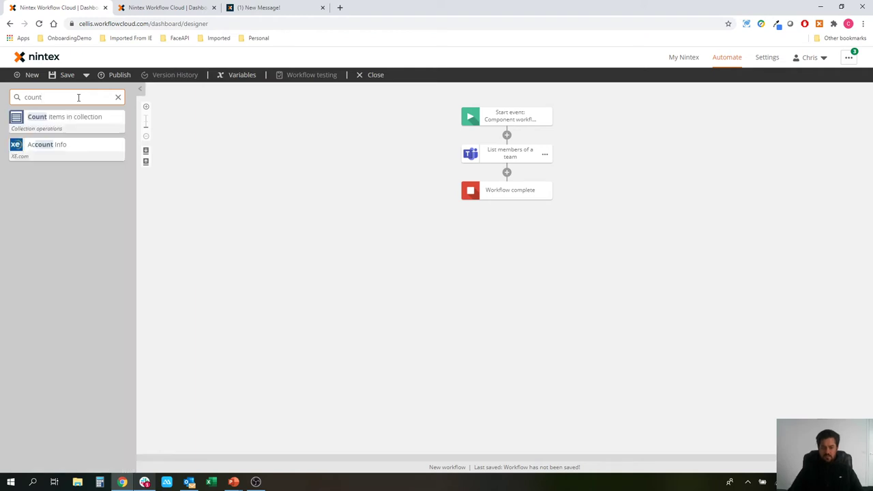
left_click_drag(73, 114, 456, 173)
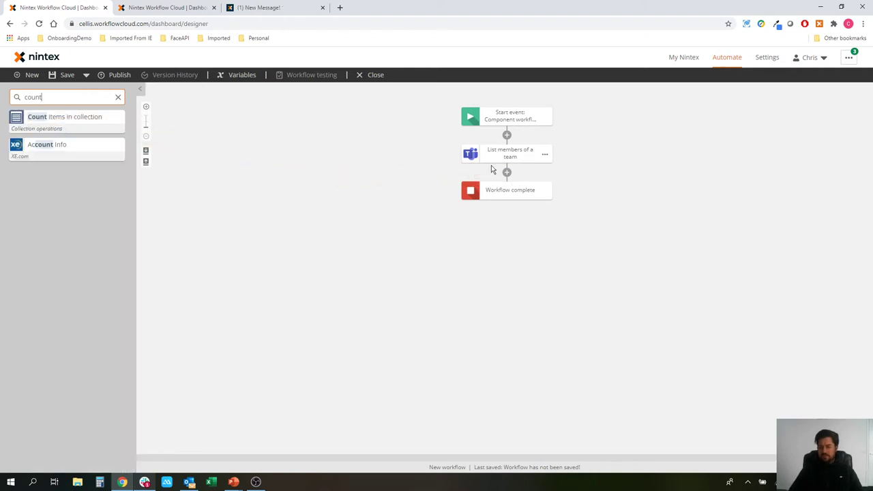
left_click_drag(492, 169, 506, 172)
left_click(751, 139)
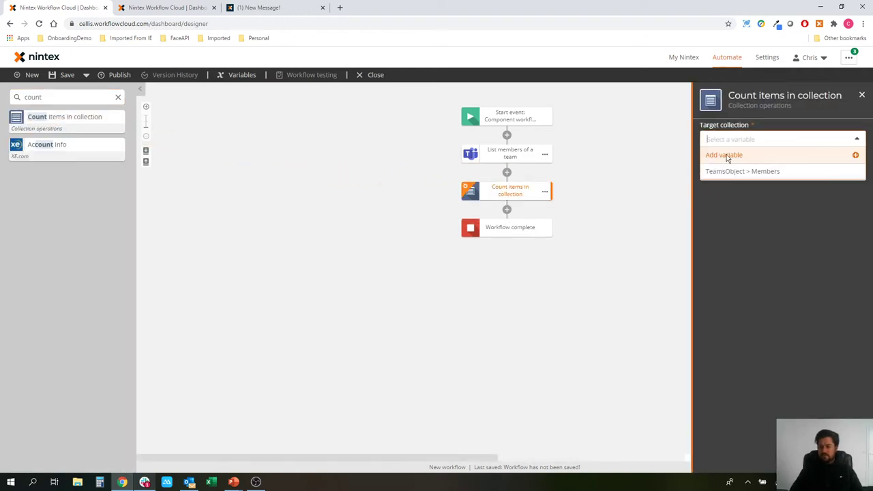
left_click(740, 171)
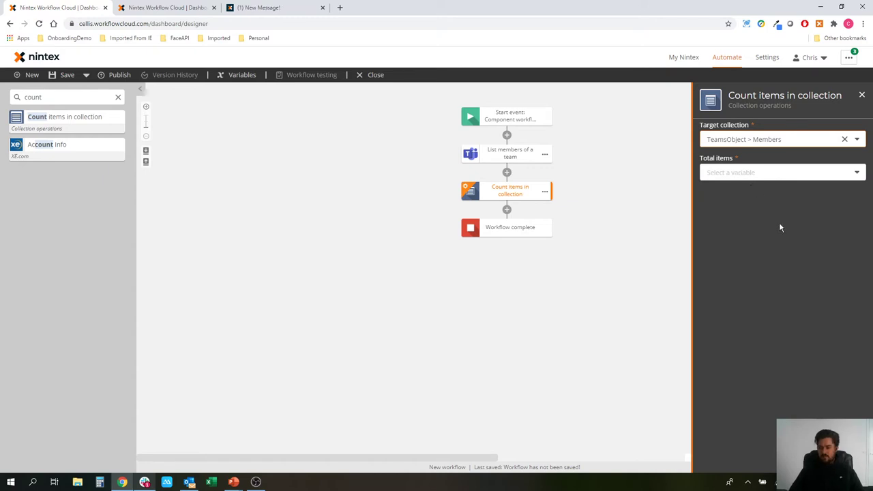
Step: Store the total items in a new integer variable named Count
left_click(764, 172)
left_click(761, 189)
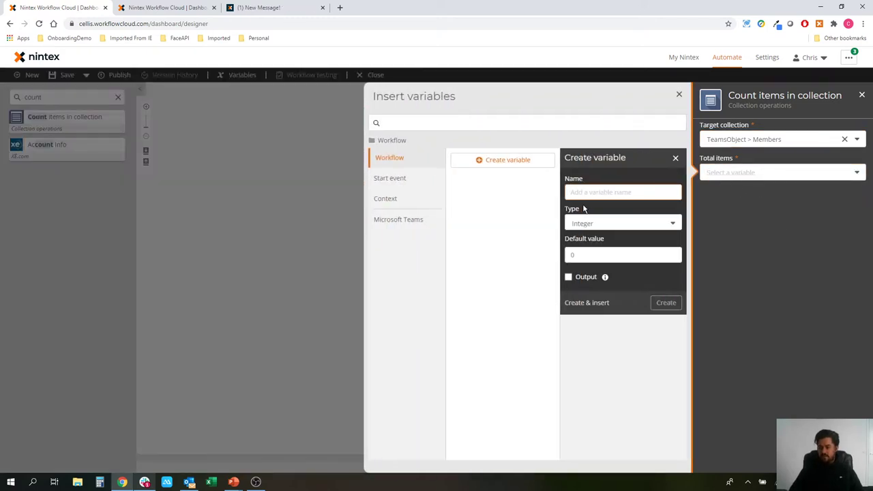
left_click(606, 193)
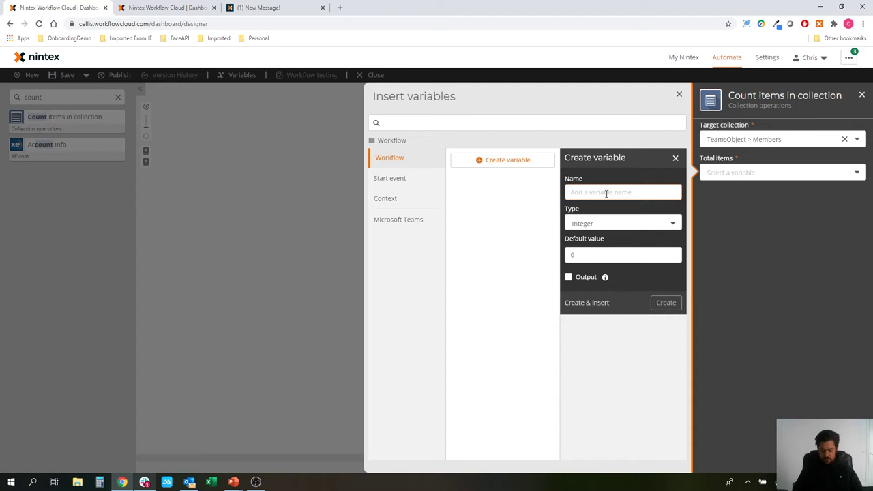
type("Coun")
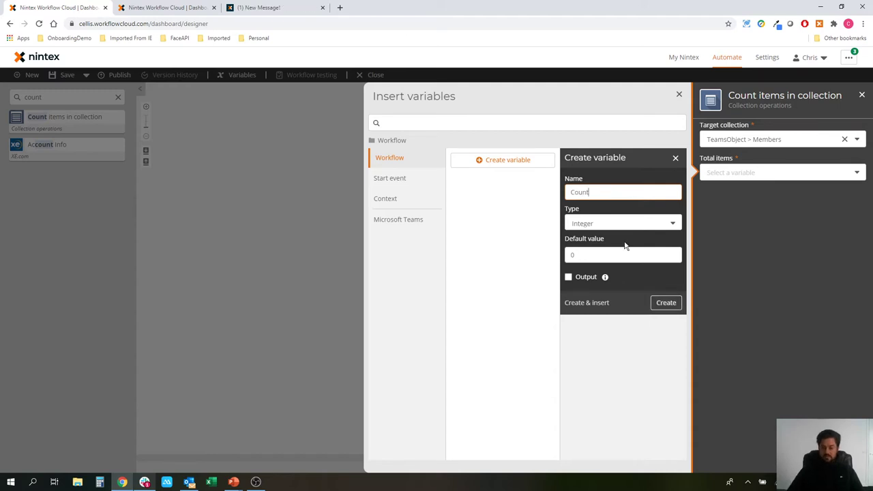
type("t")
left_click(599, 302)
left_click(237, 236)
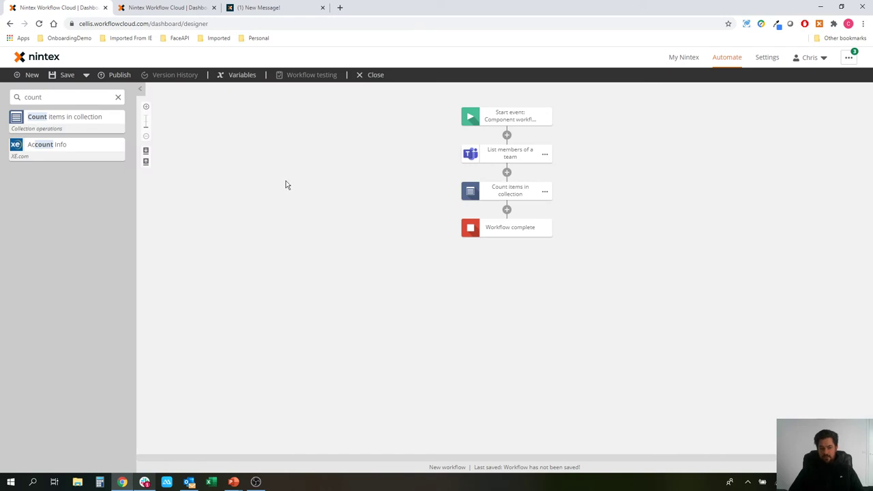
Step: Add a Log to instance details step after the count, with the Count variable as its message
double_click(47, 101)
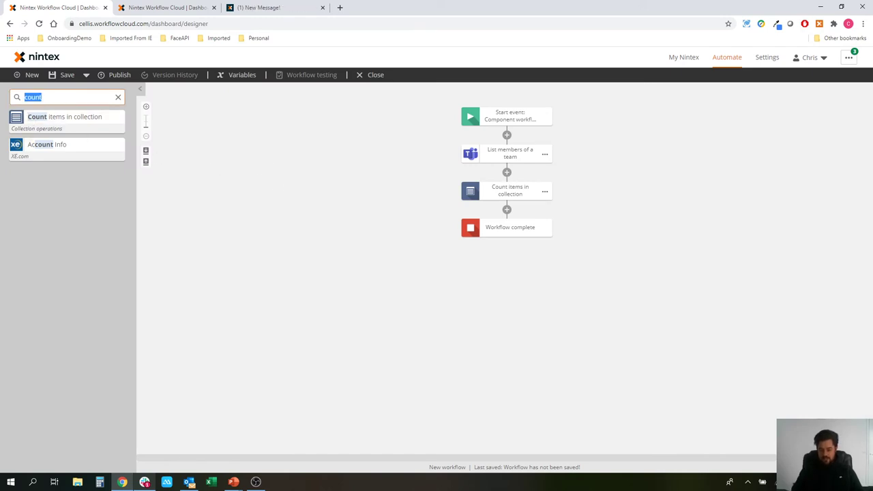
type("log")
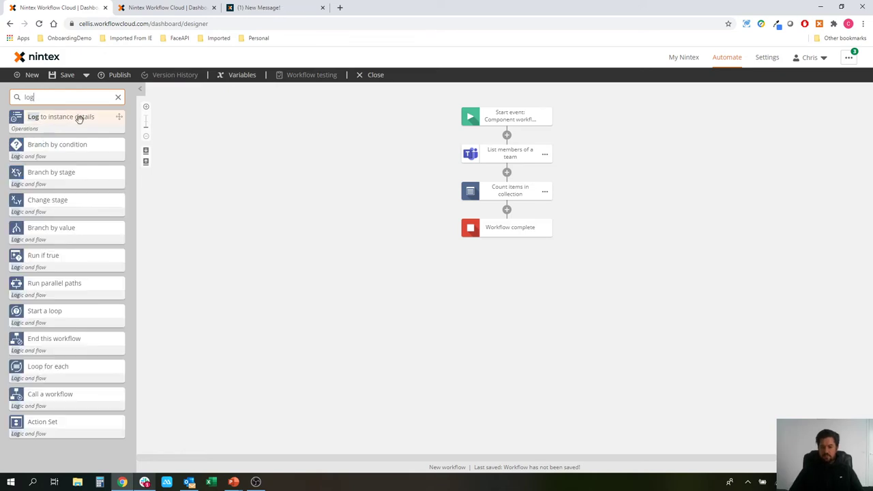
left_click_drag(79, 116, 512, 229)
left_click(746, 157)
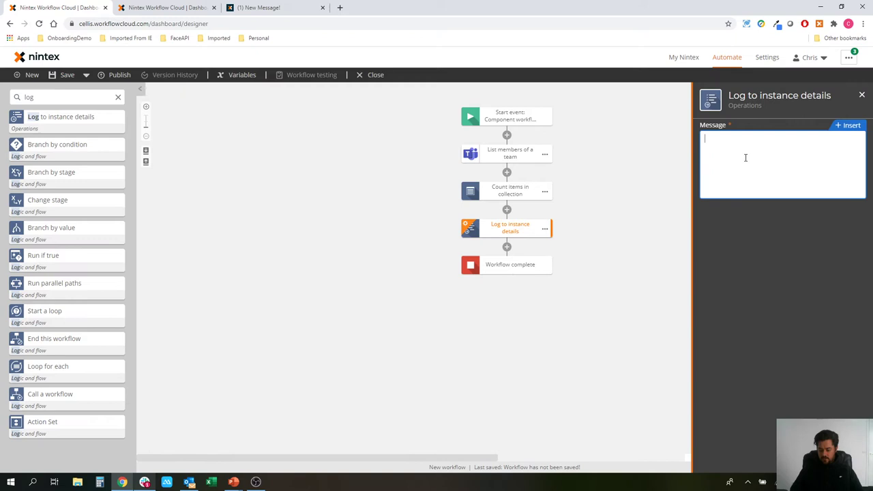
type("[[cou")
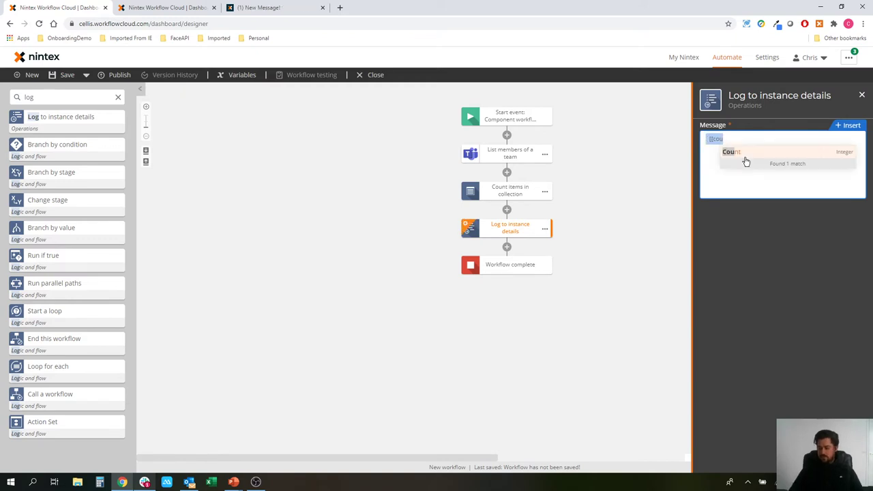
left_click(746, 161)
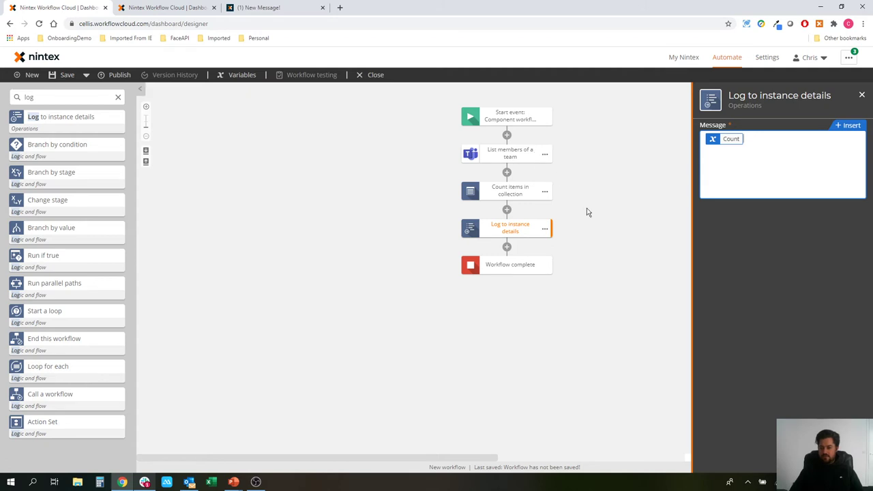
left_click(665, 257)
Step: Search the action palette for 'loo' to find loop actions
left_click(50, 101)
type("log")
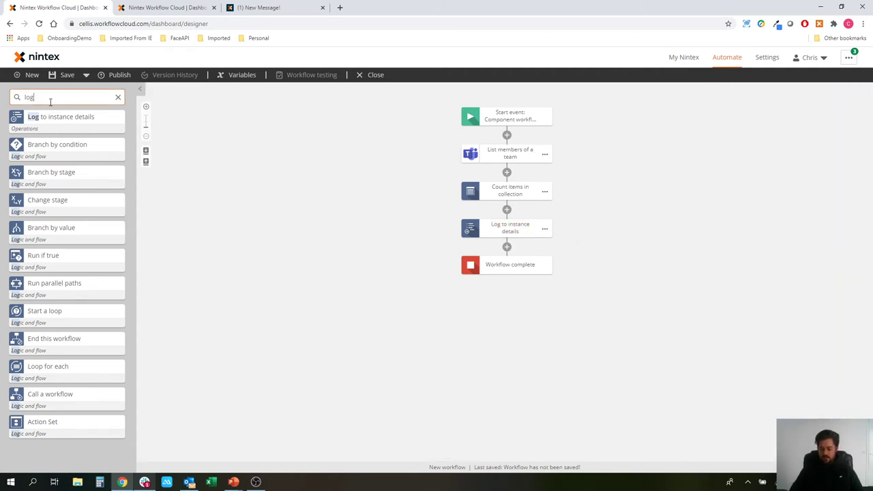
key("BackSpace")
type("o")
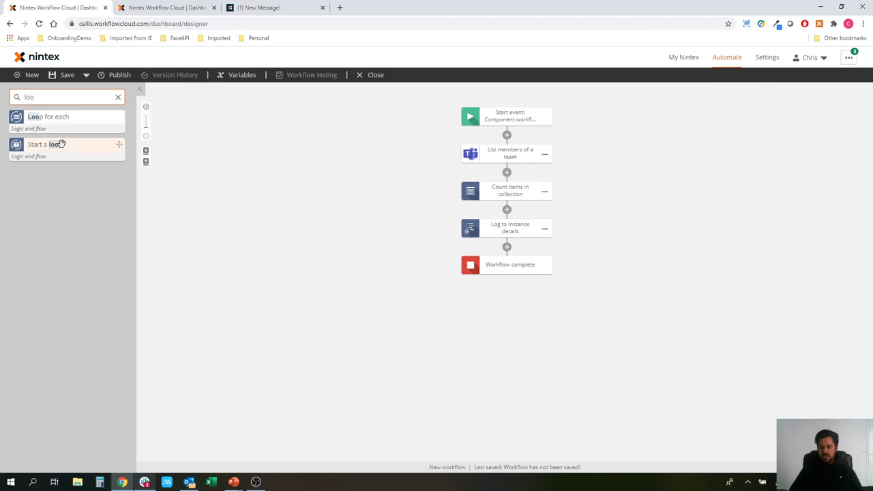
Step: Add a Loop for each after the log step, iterating over Microsoft Teams > TeamsObject > Members
left_click_drag(36, 116, 493, 246)
left_click(498, 265)
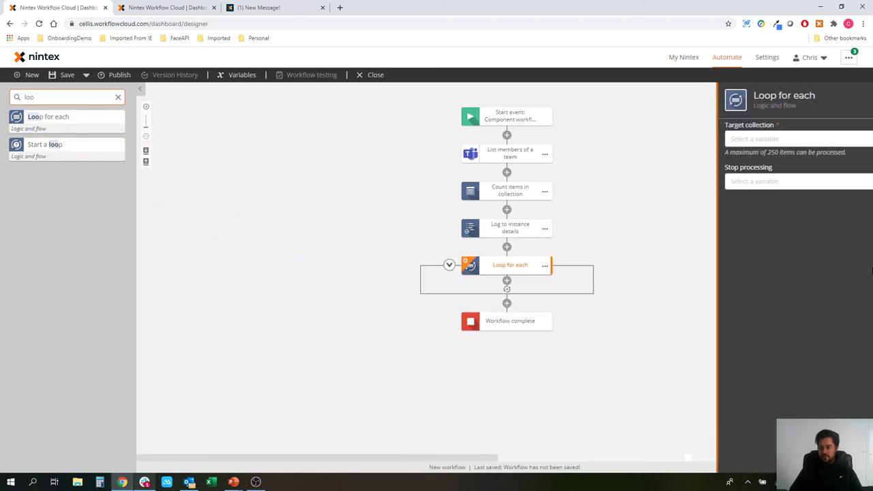
left_click(745, 140)
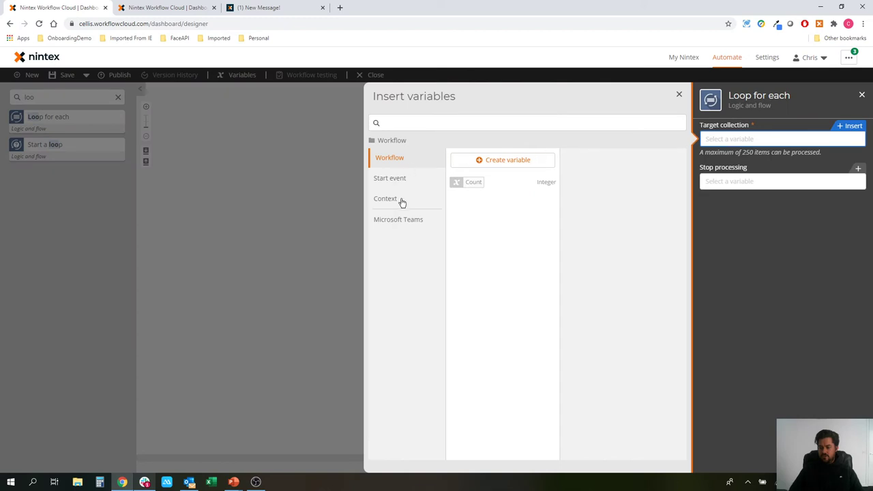
left_click(400, 220)
left_click(535, 159)
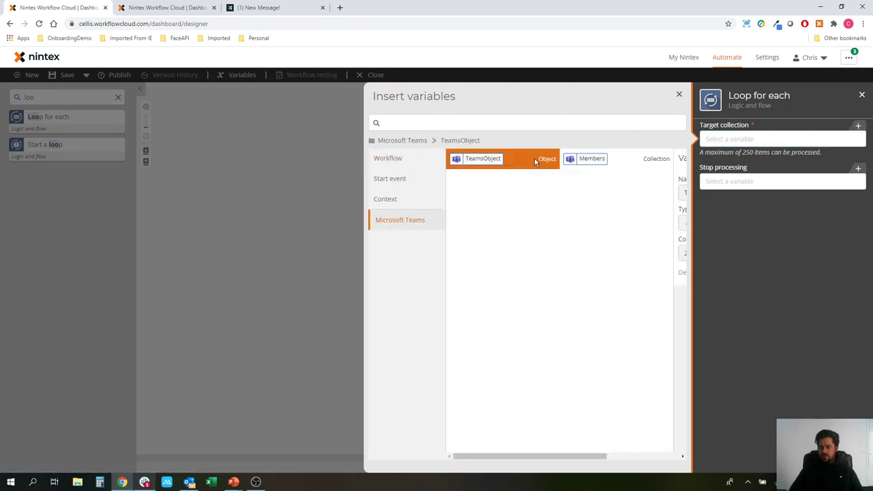
left_click(656, 161)
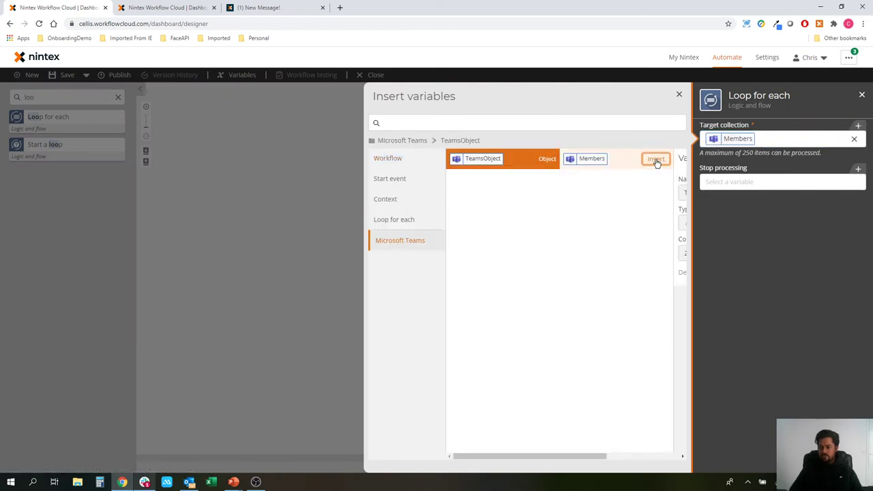
left_click(198, 189)
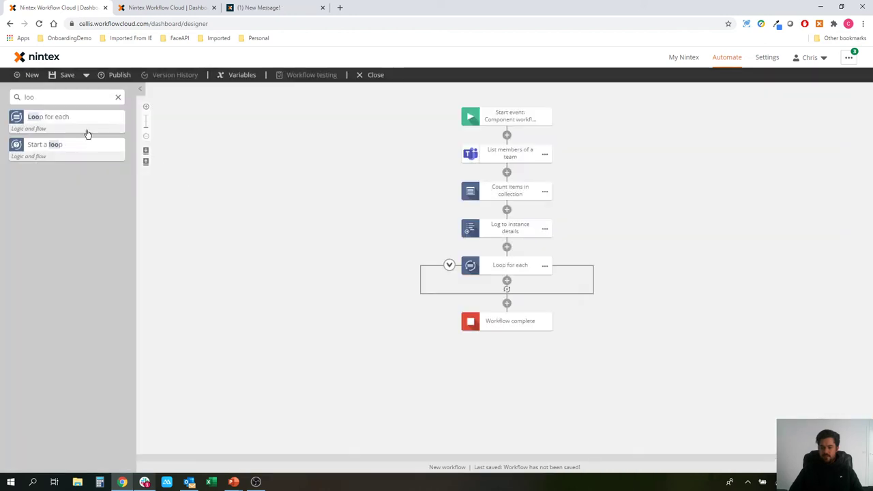
left_click(97, 97)
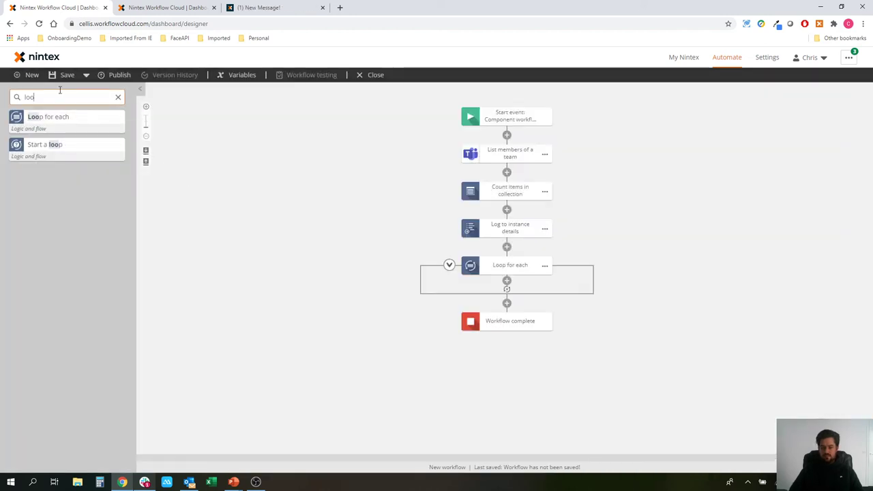
Step: Add a Log to instance details step inside the Loop for each
key("BackSpace")
key("BackSpace")
key("BackSpace")
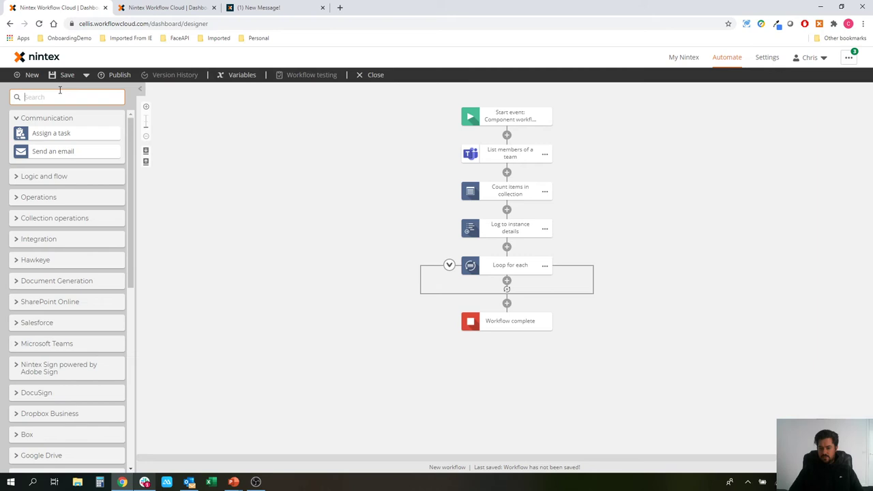
type("loh")
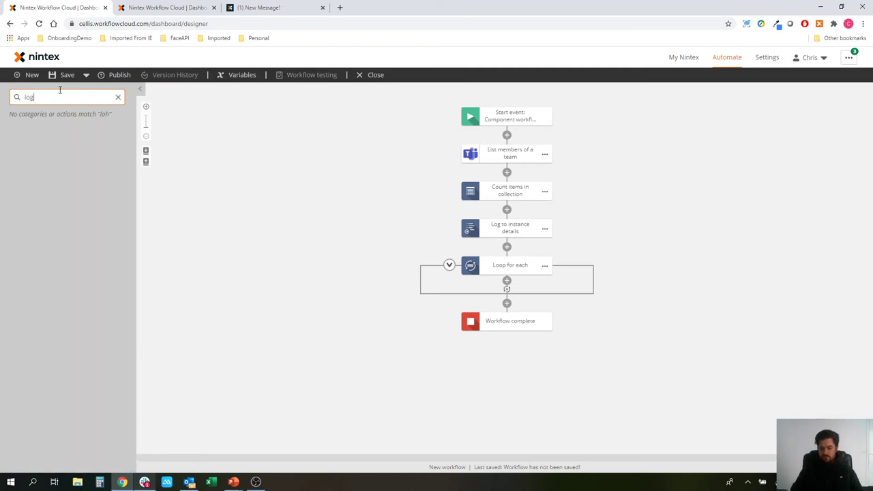
left_click_drag(60, 115, 513, 276)
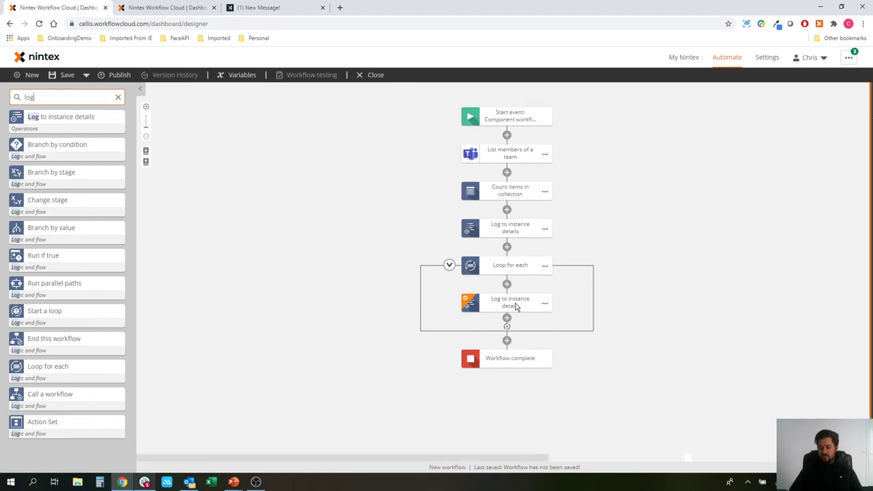
left_click(756, 177)
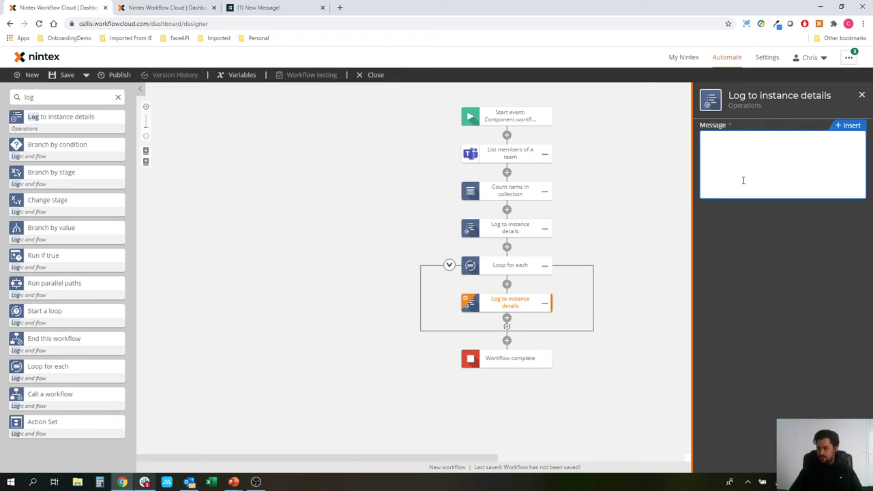
Step: Set its message to Loop for each > Current item > Display name
left_click(845, 127)
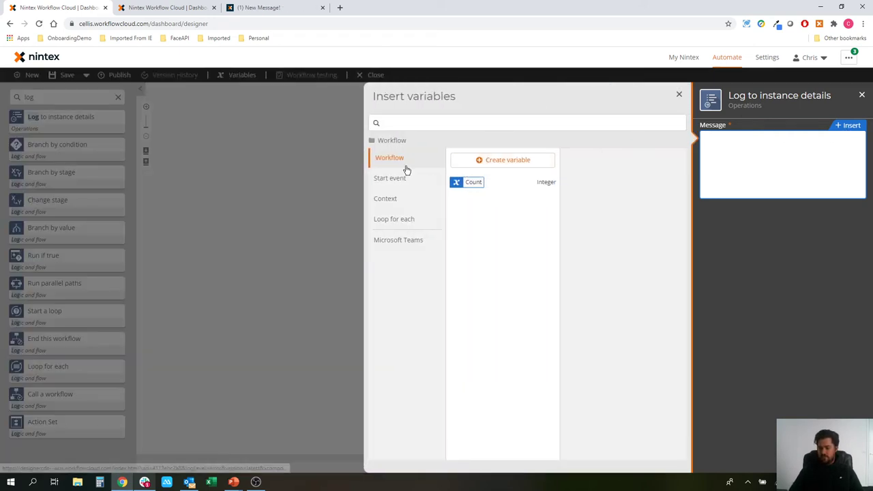
left_click(403, 221)
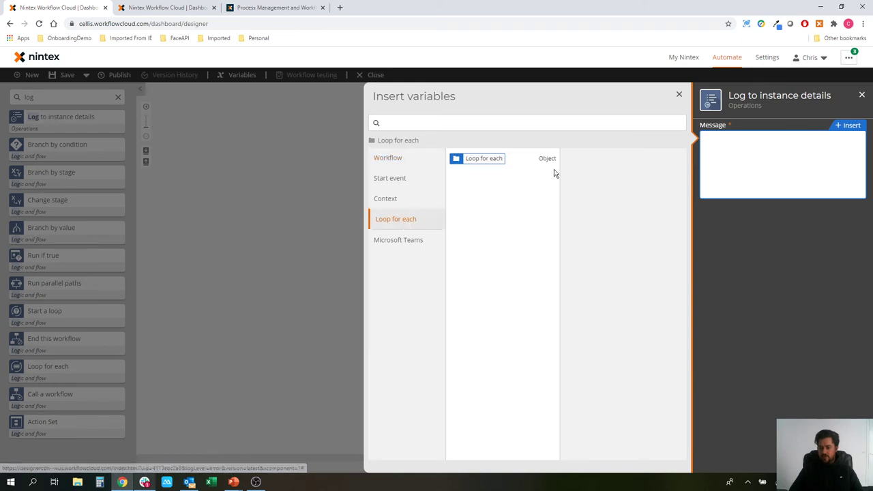
left_click(523, 159)
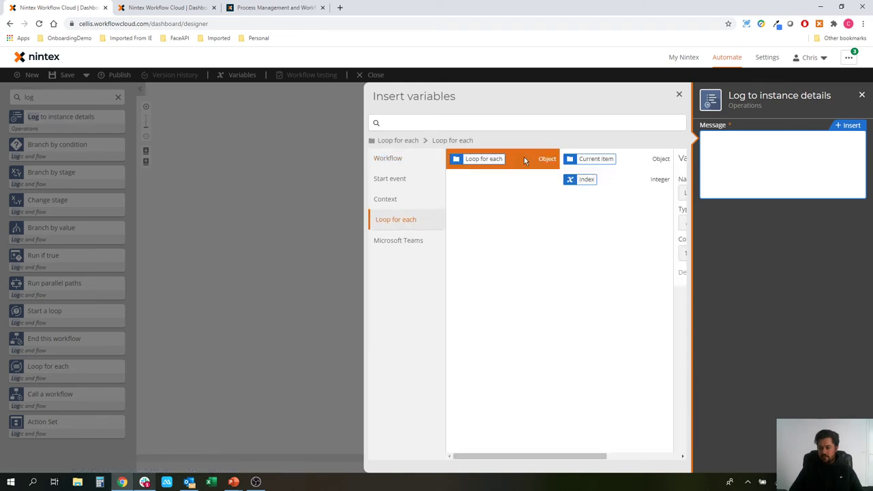
left_click(621, 166)
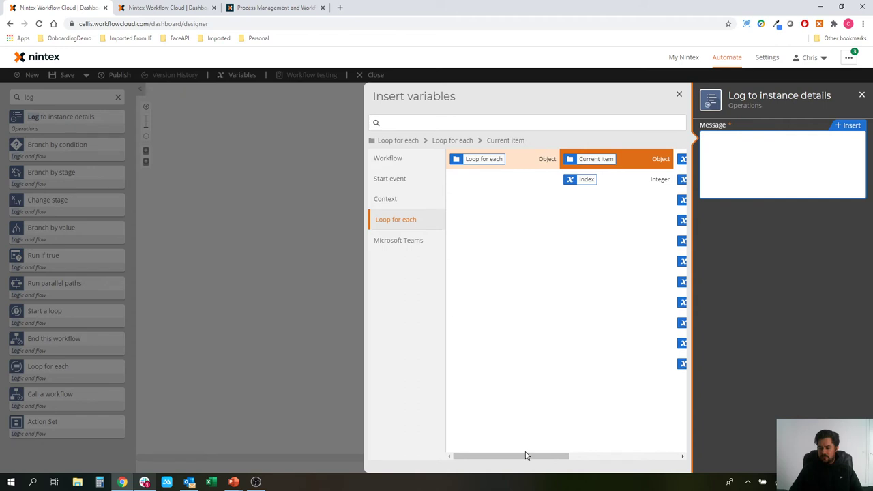
left_click_drag(526, 455, 605, 455)
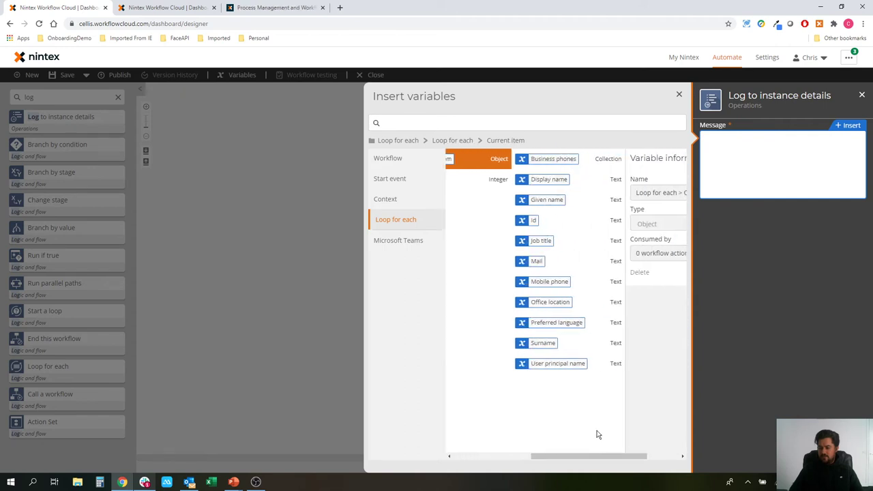
left_click(604, 180)
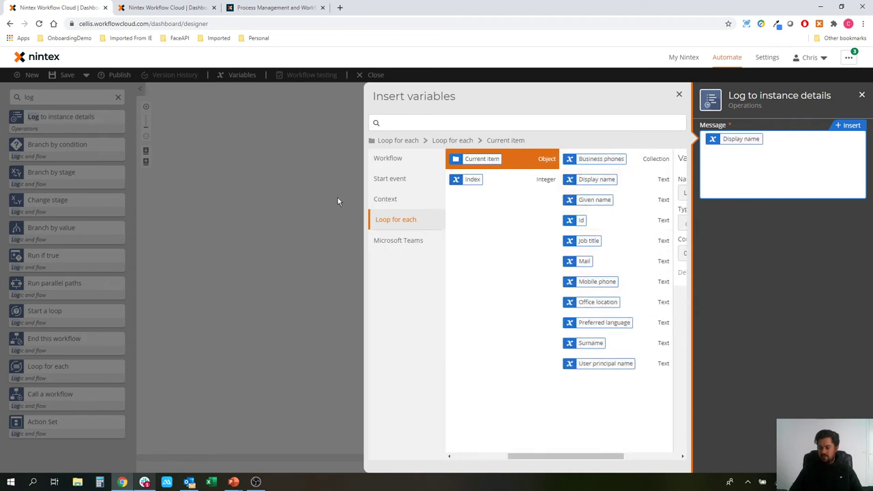
left_click(291, 194)
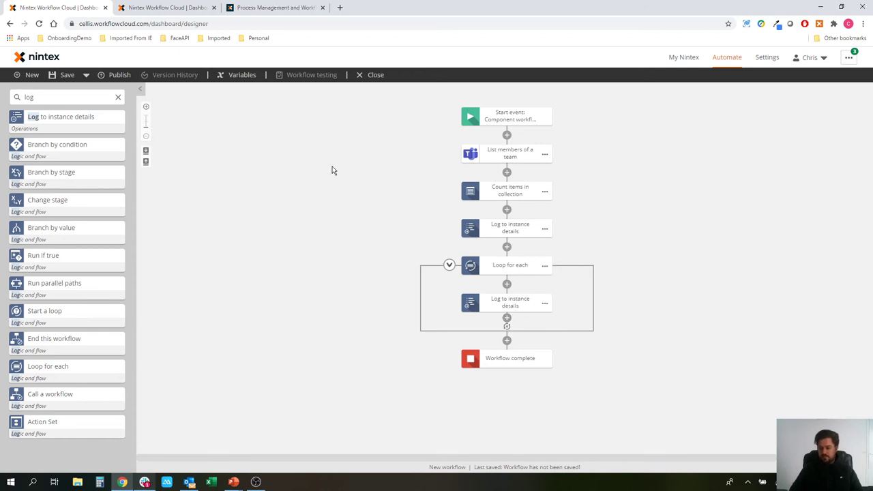
Step: Enter 'Release 110' as the workflow name and save it as version 0.1
left_click(53, 77)
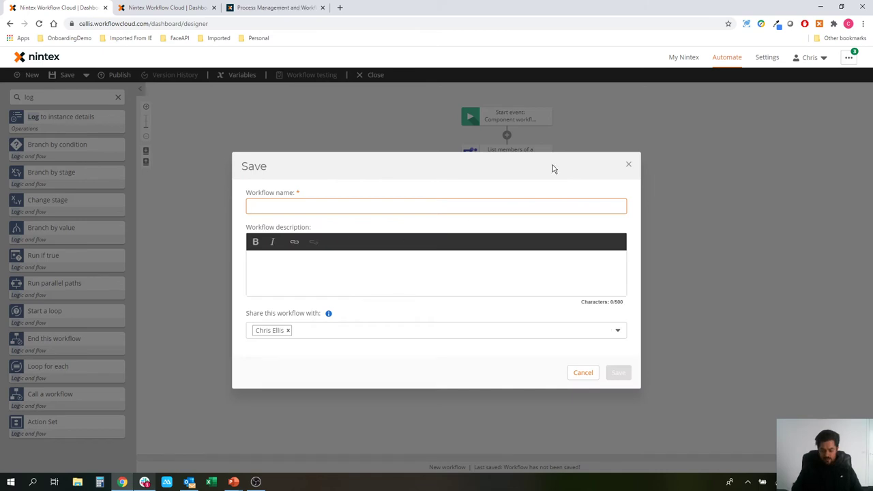
type("Releas")
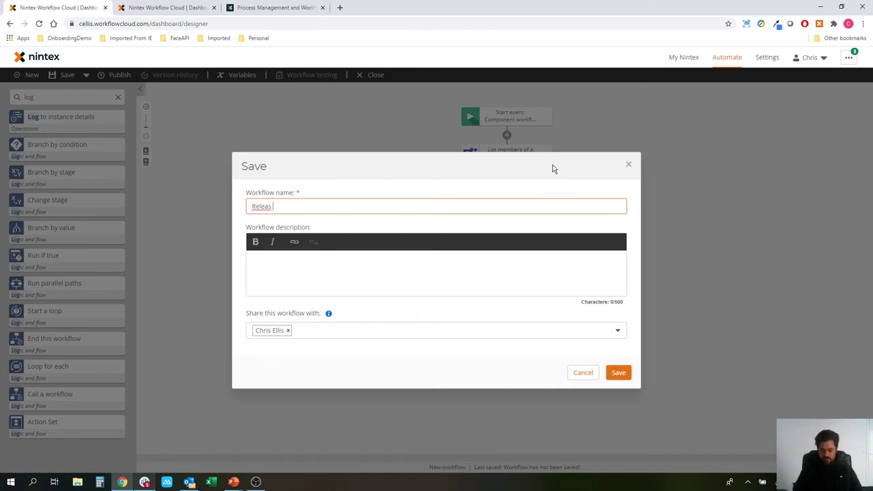
type("e 110")
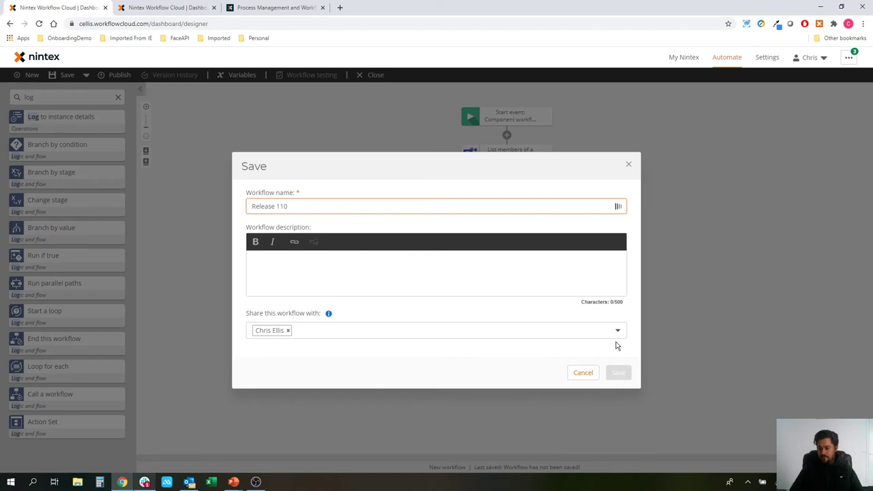
left_click(566, 353)
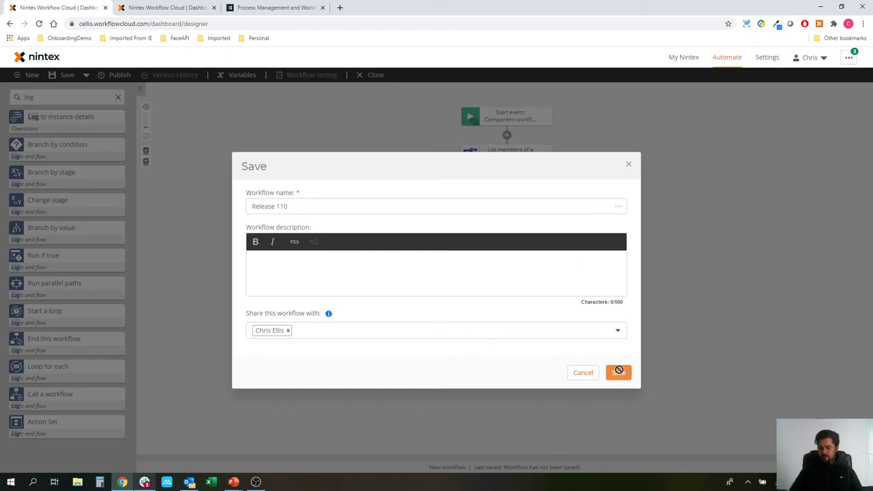
left_click(618, 371)
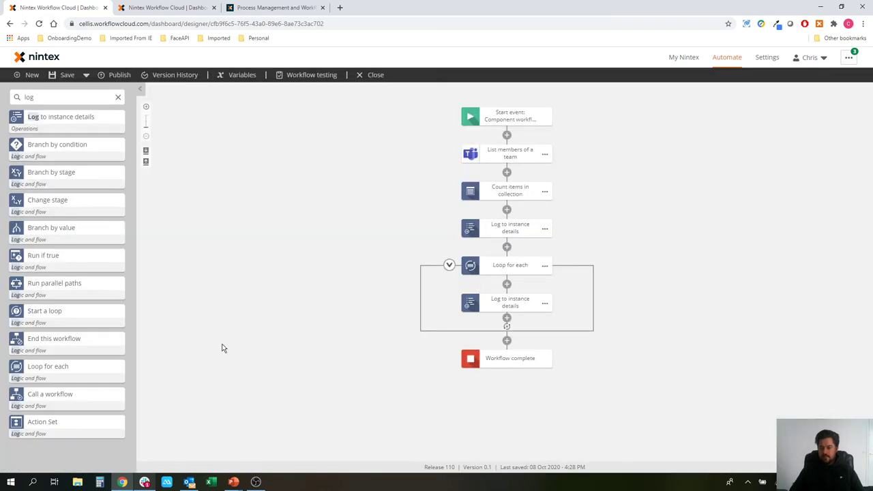
Step: Submit a Workflow testing run of Release 110 and let it complete
left_click(300, 75)
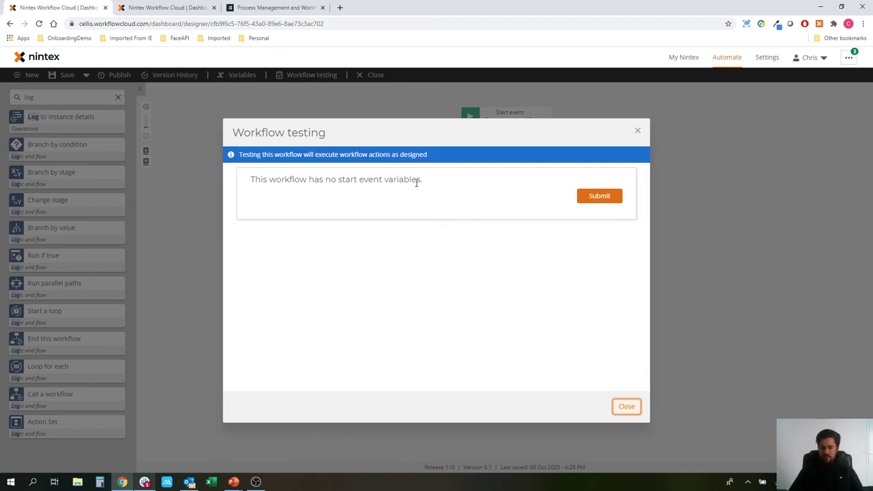
left_click(595, 197)
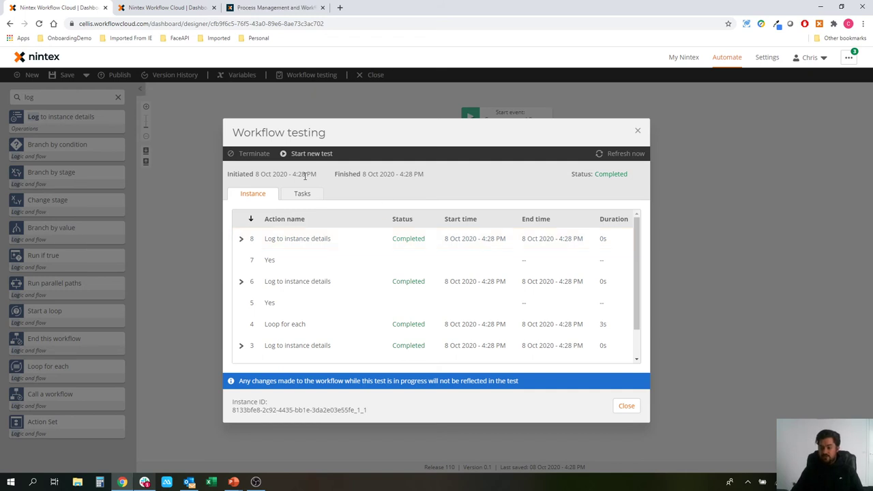
Step: Expand log rows 3, 6 and 8 to see the member count 2 and each display name
scroll(484, 276, "down", 2)
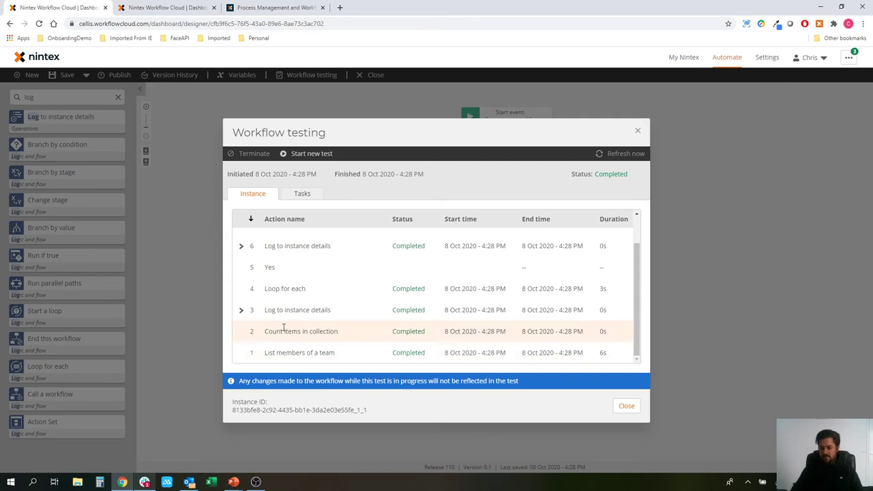
left_click(242, 311)
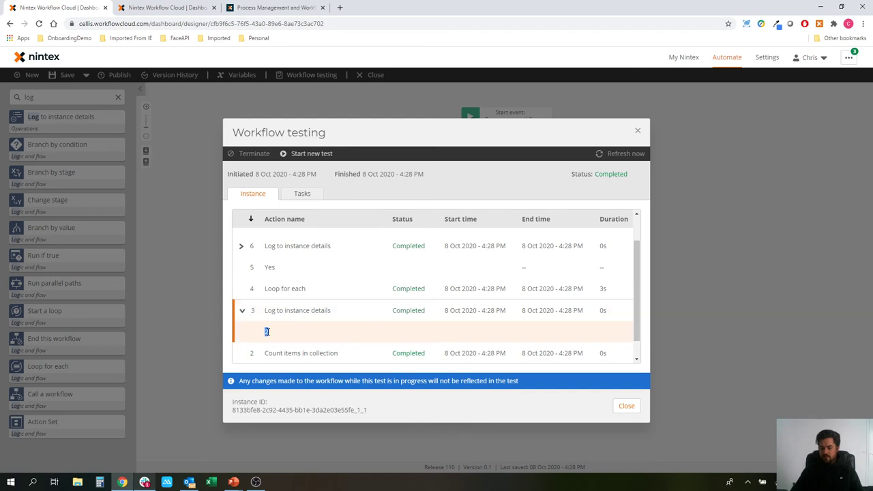
left_click(272, 331)
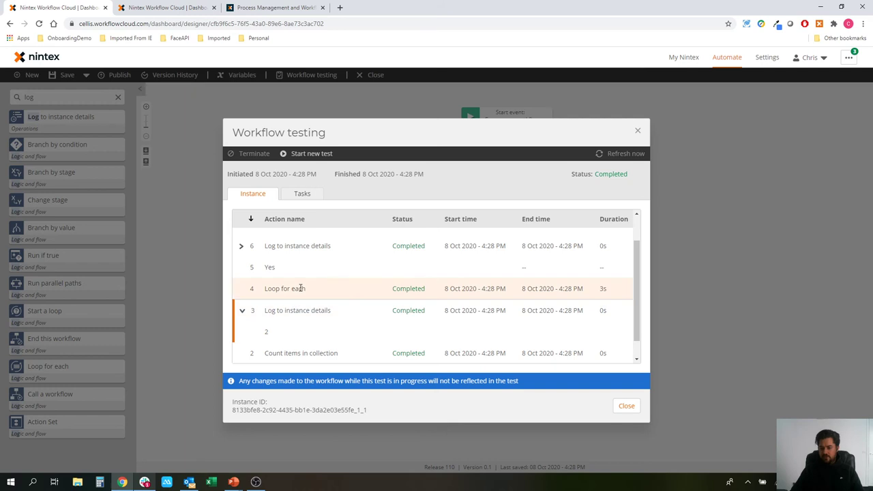
scroll(300, 288, "up", 1)
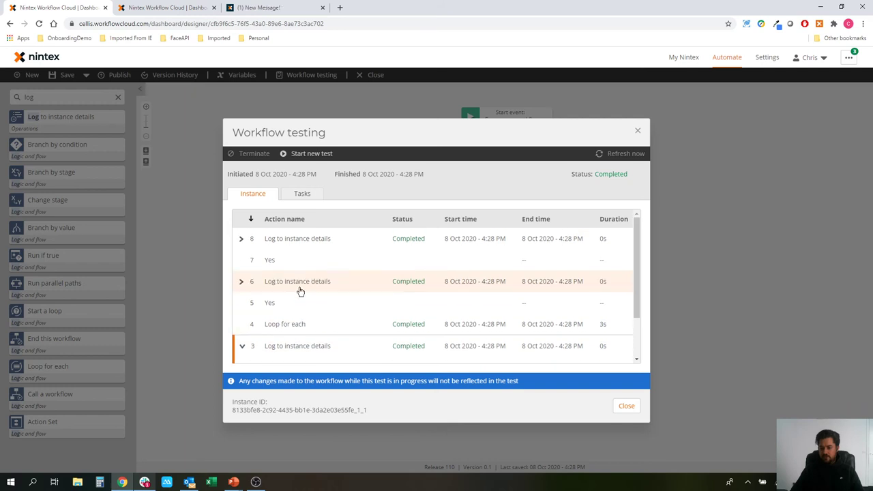
left_click(242, 282)
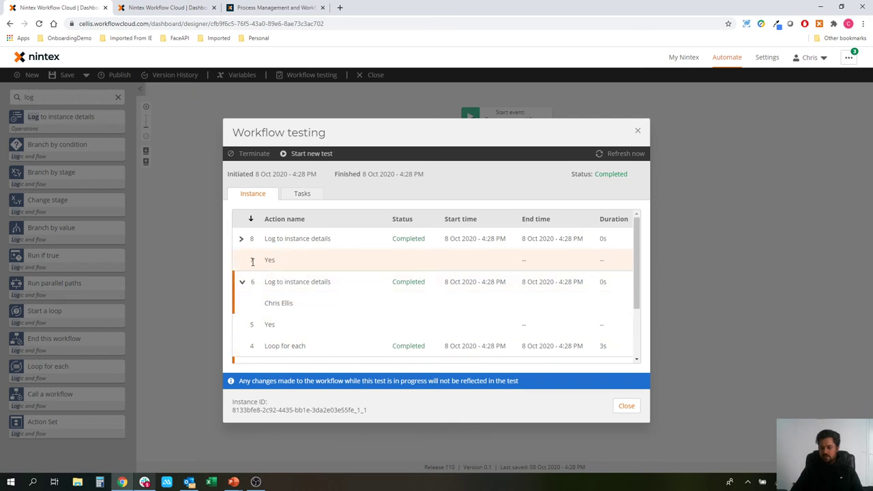
left_click(242, 239)
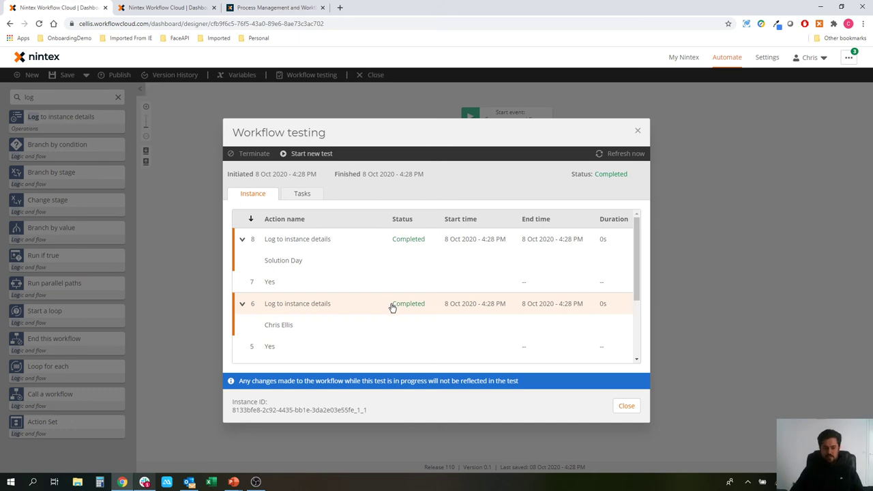
Step: Dismiss the test results, then favourite and unfavourite Transform Lead to Cash and Product Management Feedback forms
left_click(624, 405)
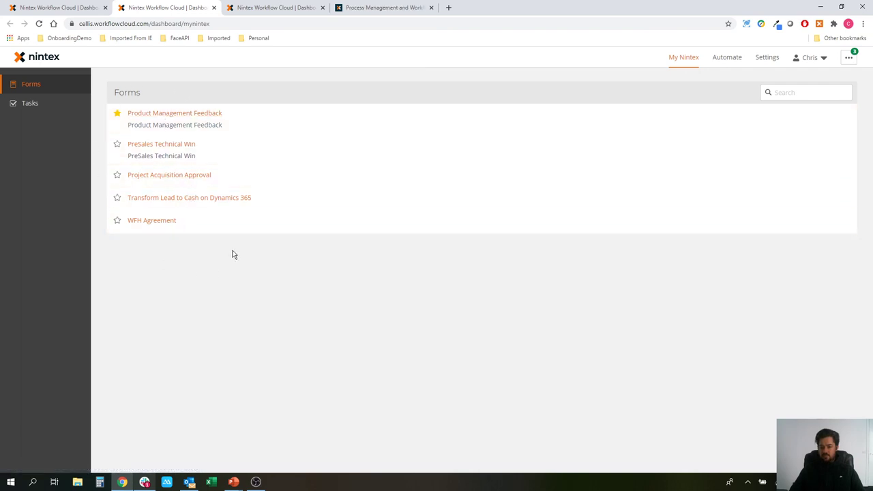
left_click(118, 198)
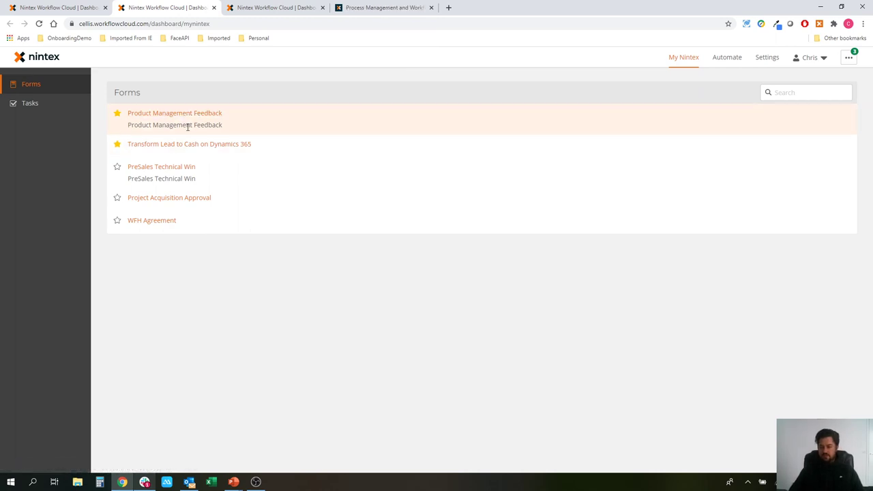
left_click(118, 144)
left_click(116, 113)
left_click(39, 23)
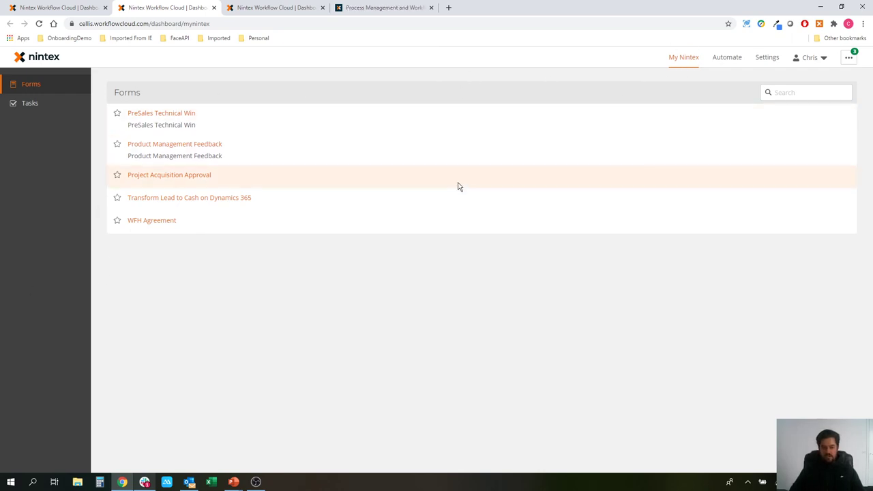
Step: On nintex.com, go to START FREE TRIAL and scroll down to the Nintex Workflow Cloud sign-up form
left_click(406, 12)
left_click(144, 24)
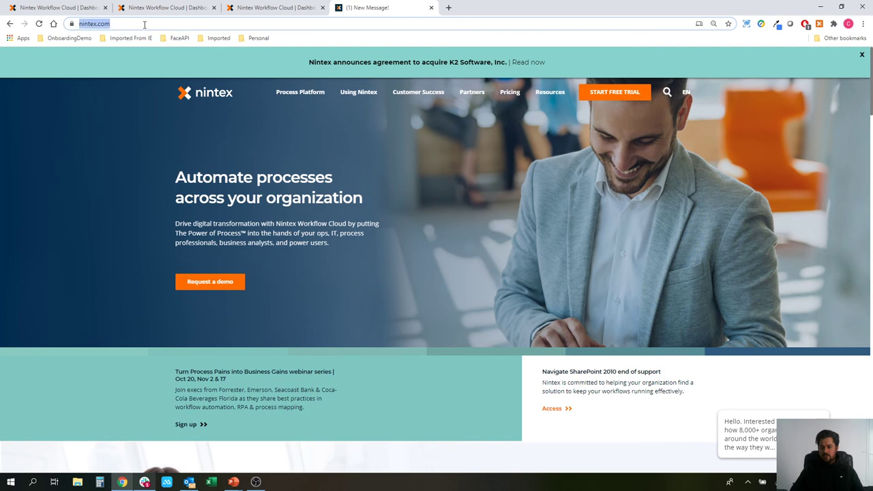
left_click(92, 115)
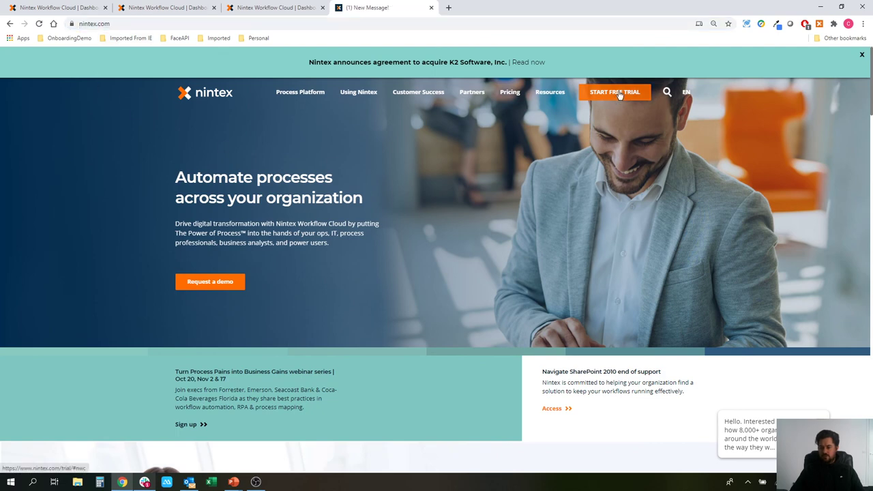
left_click(92, 115)
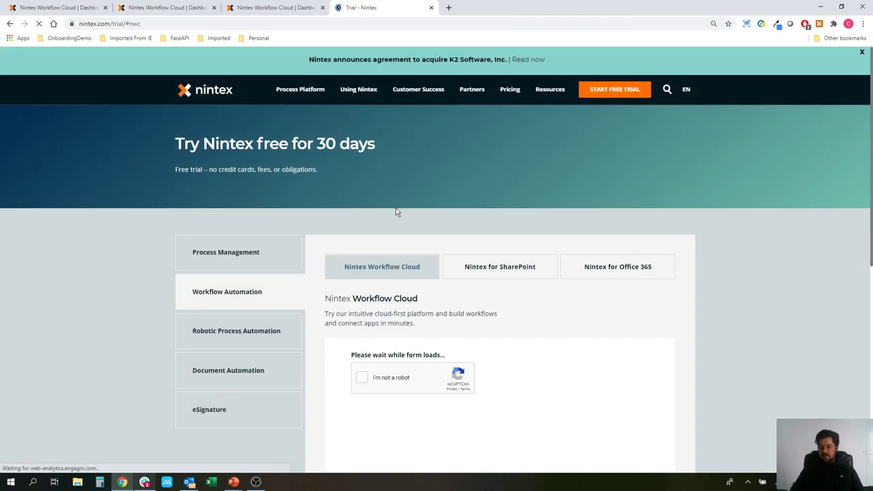
scroll(395, 208, "down", 2)
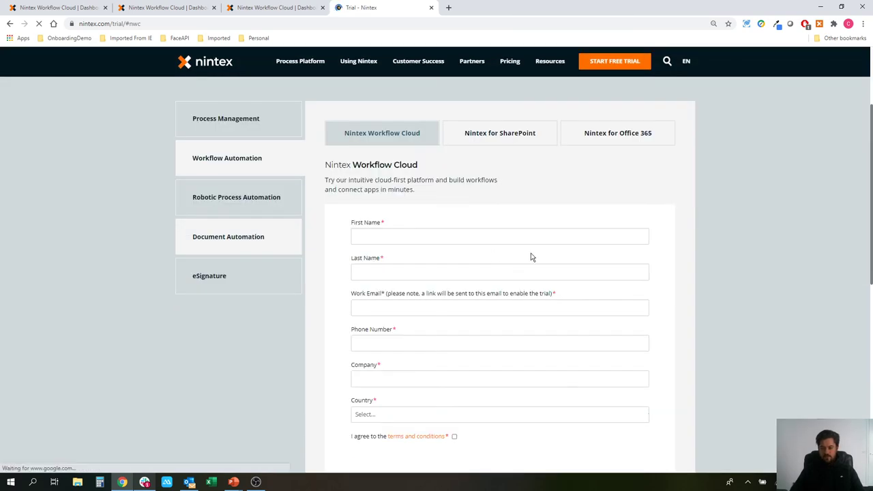
scroll(641, 247, "down", 1)
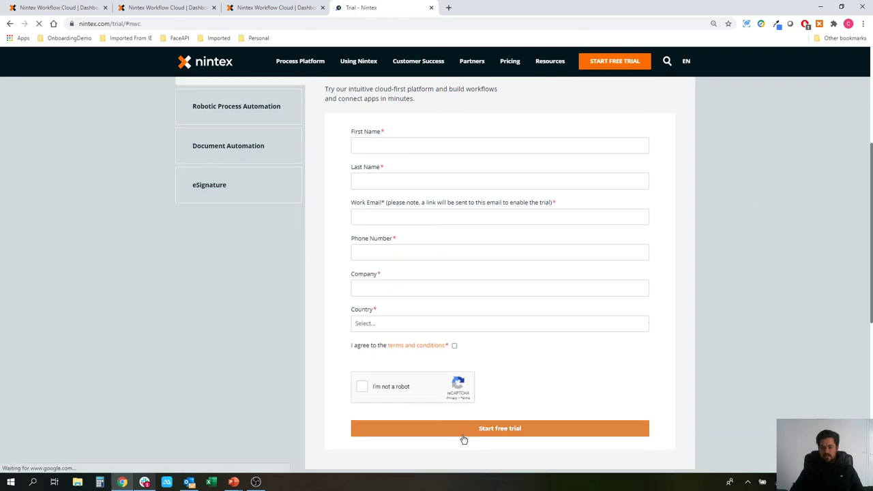